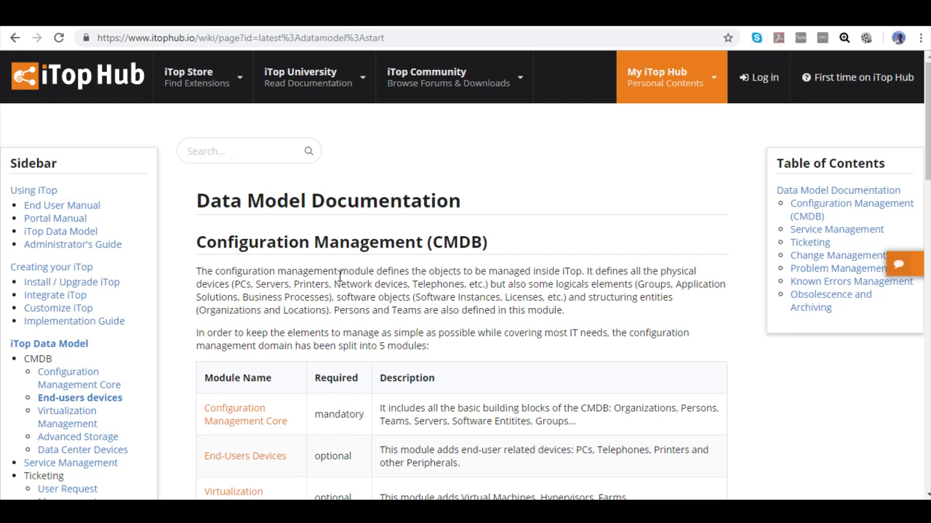
- Read the Configuration Management (CMDB) section and its module table in the iTop Hub data model documentation
scroll(340, 276, down, 2)
scroll(287, 287, down, 1)
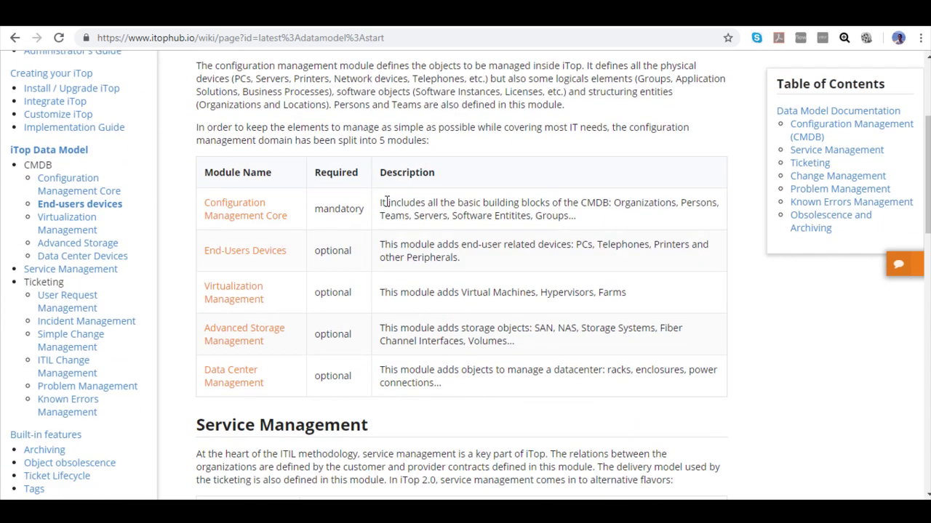
scroll(401, 191, up, 1)
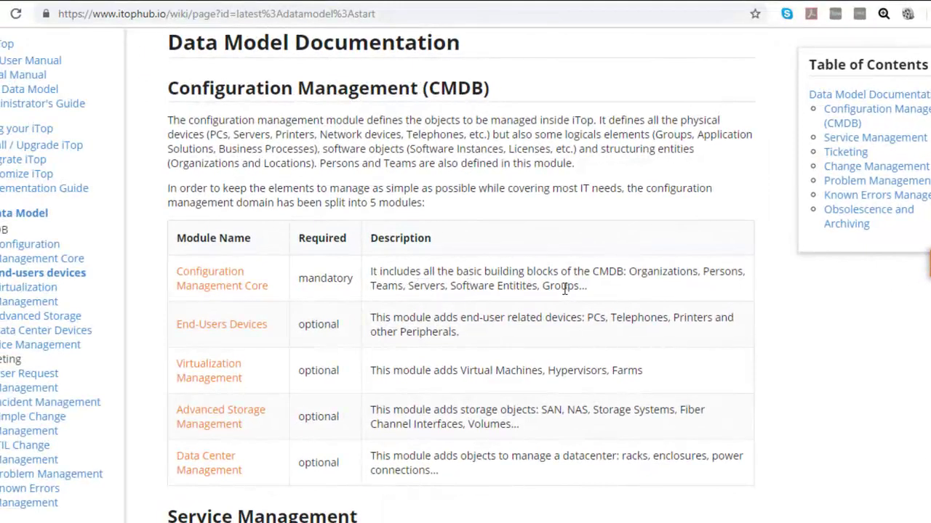
drag(549, 288, 588, 287)
scroll(517, 292, down, 1)
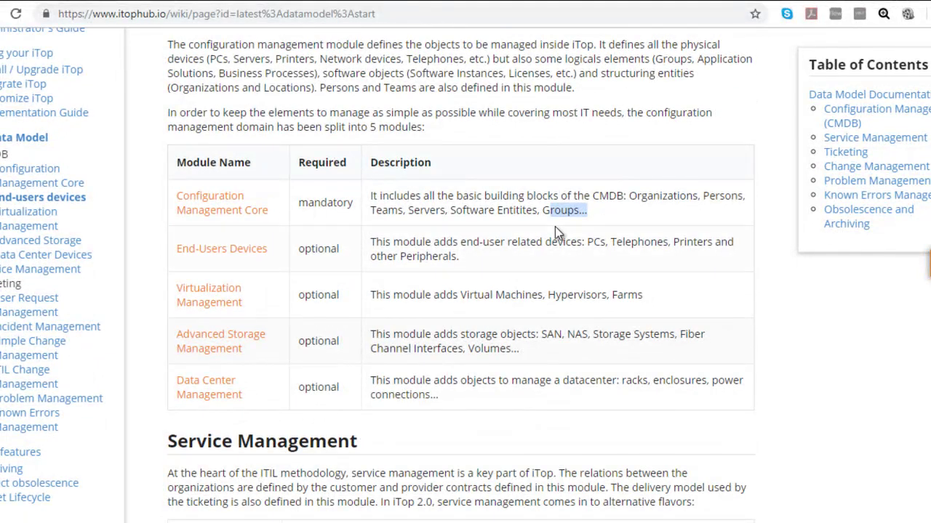
drag(588, 212, 419, 205)
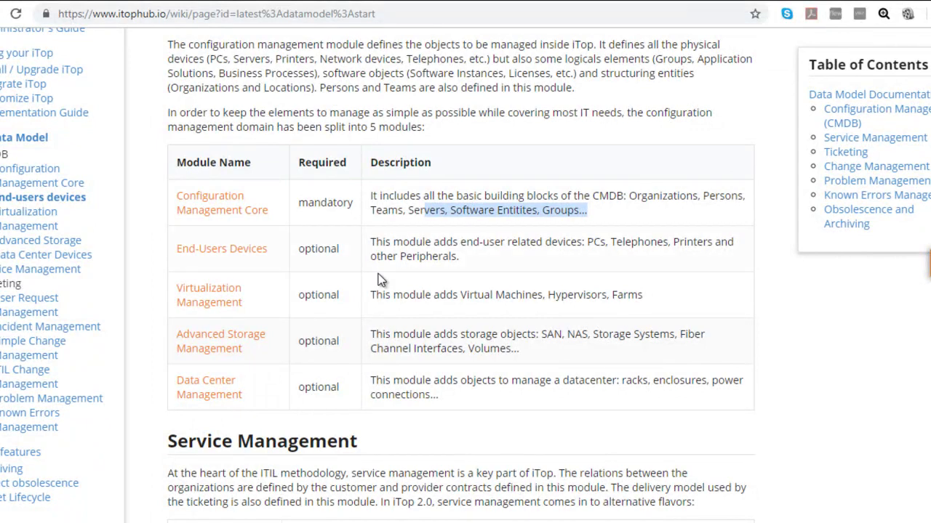
scroll(390, 272, down, 1)
scroll(393, 278, up, 1)
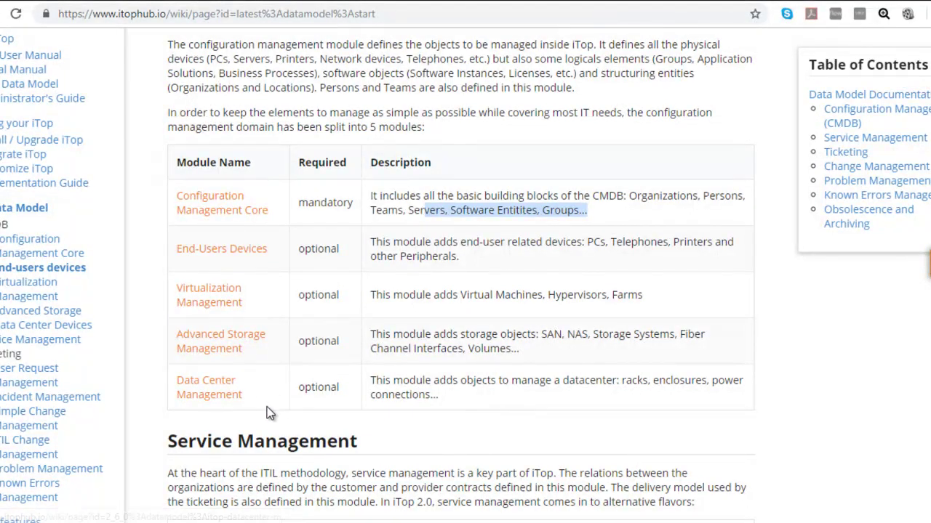
- Switch to the iTop application and review the Resumen de Infraestructura overview from Infraestructura down to Misceláneo
click(257, 2)
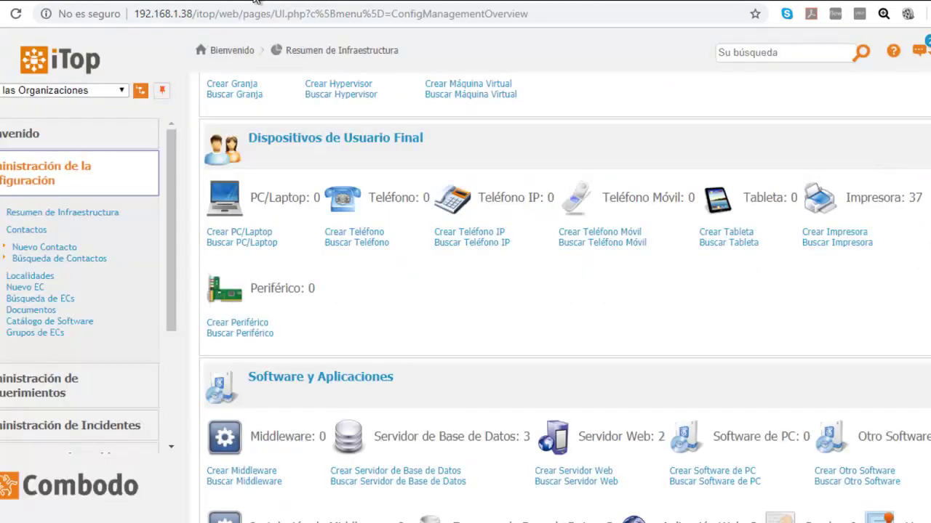
scroll(207, 211, up, 5)
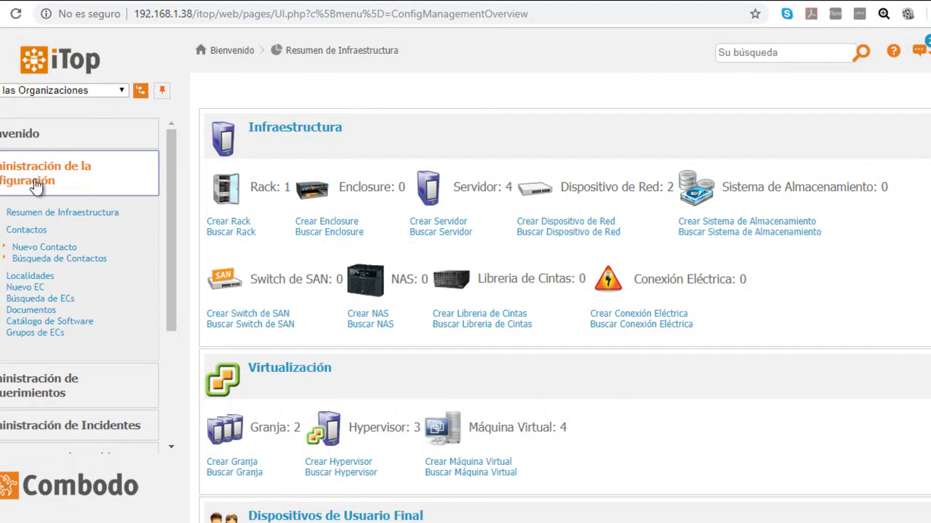
click(54, 215)
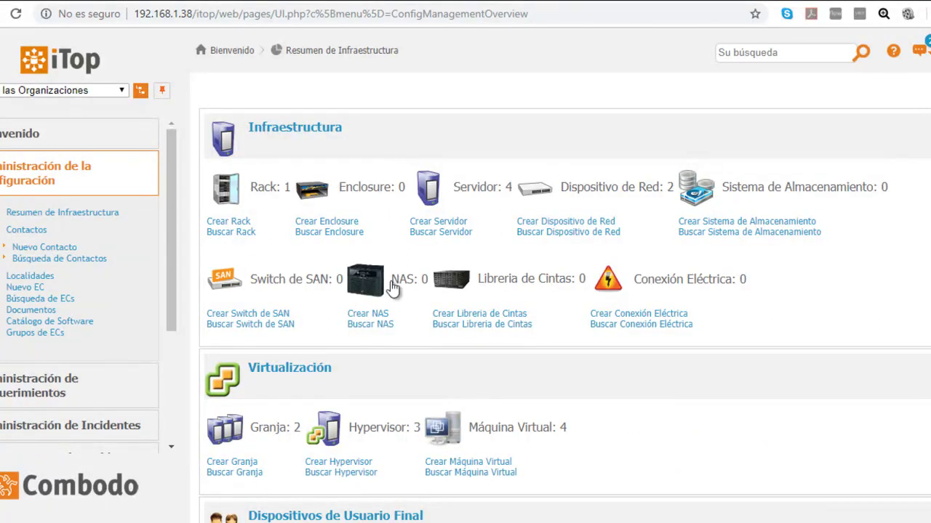
scroll(380, 354, down, 2)
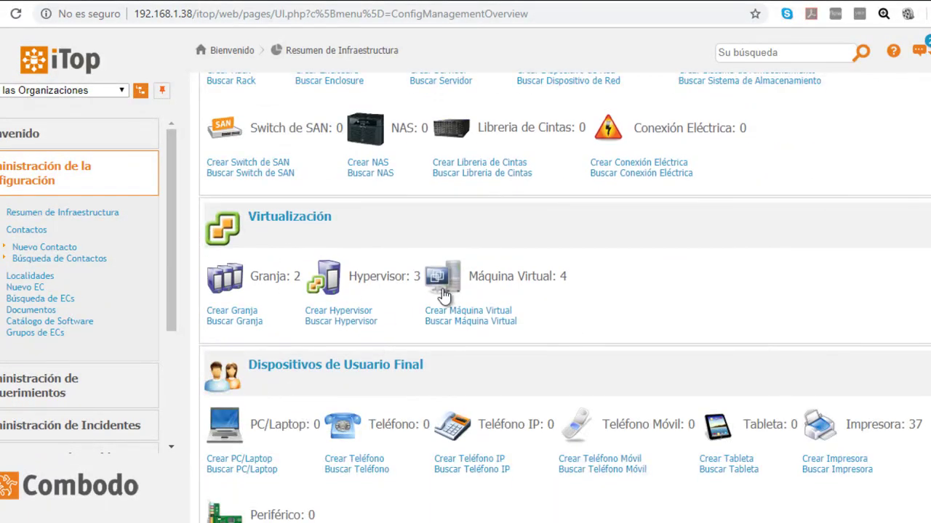
scroll(457, 331, down, 2)
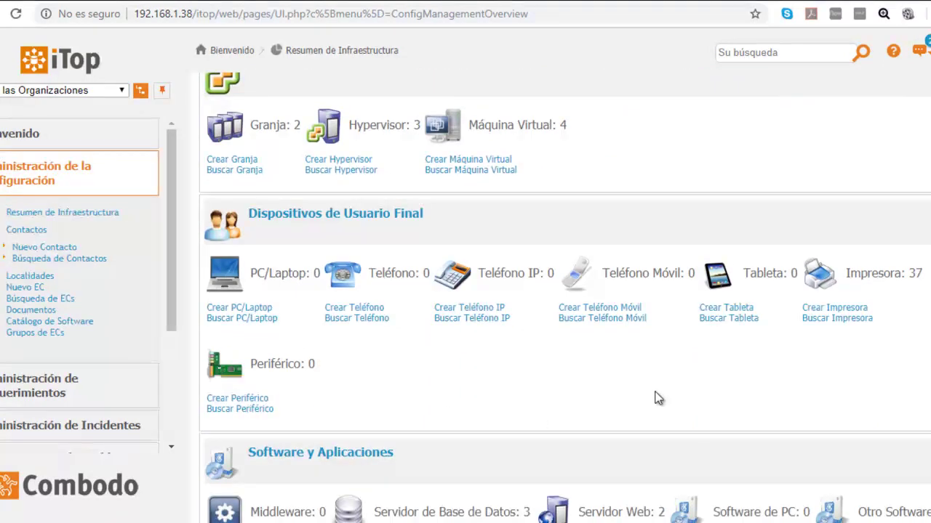
scroll(407, 382, down, 3)
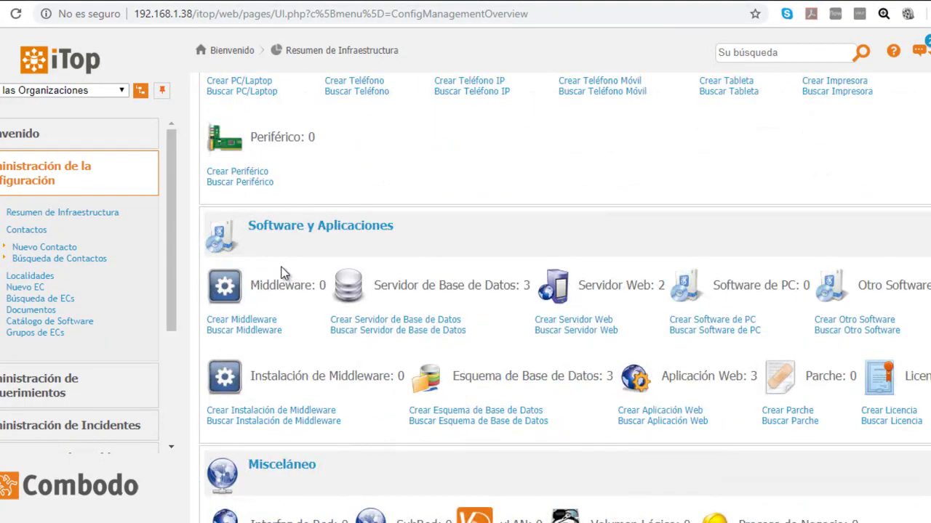
scroll(497, 342, down, 2)
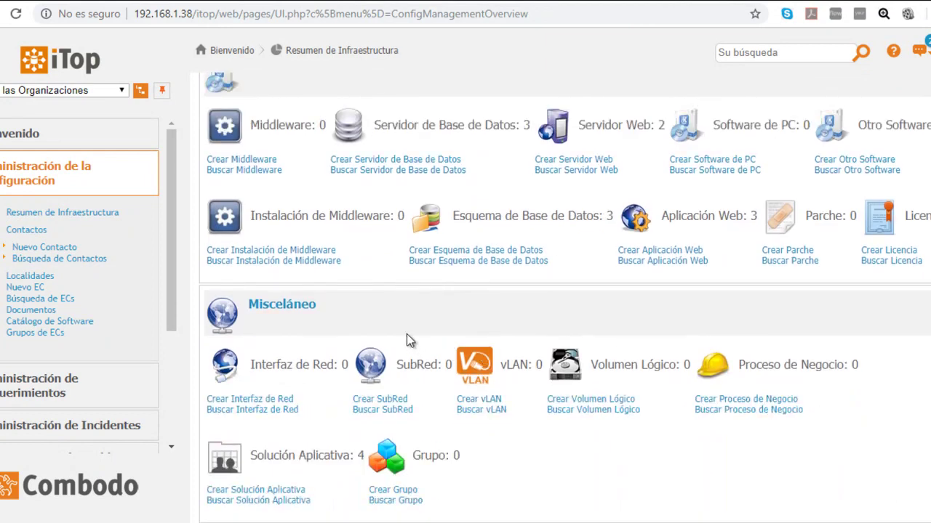
scroll(453, 404, up, 7)
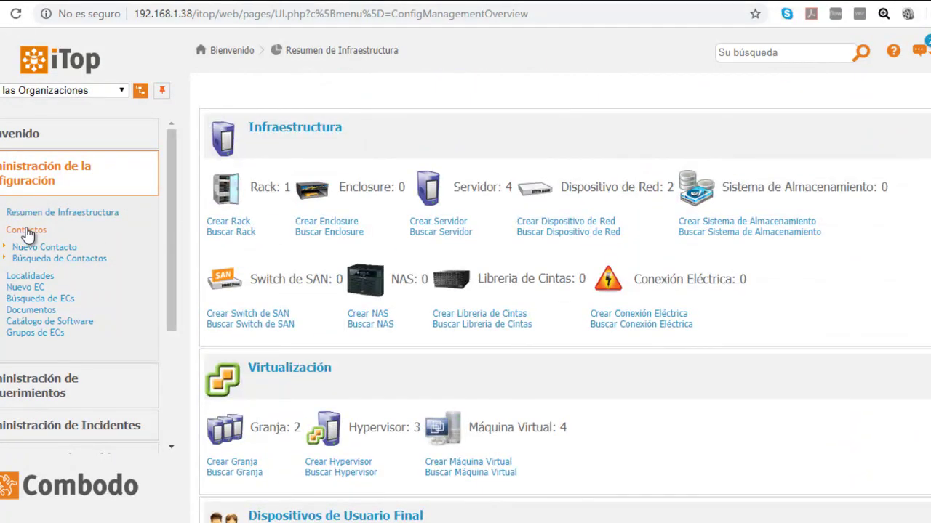
- View the Contactos overview and the Localidades list under Administración de la Configuración
click(31, 230)
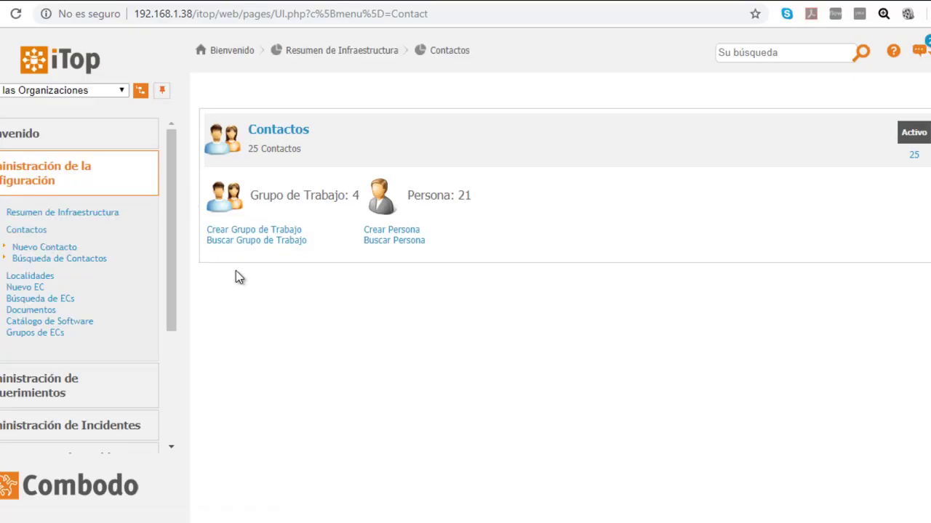
drag(175, 266, 177, 261)
click(32, 276)
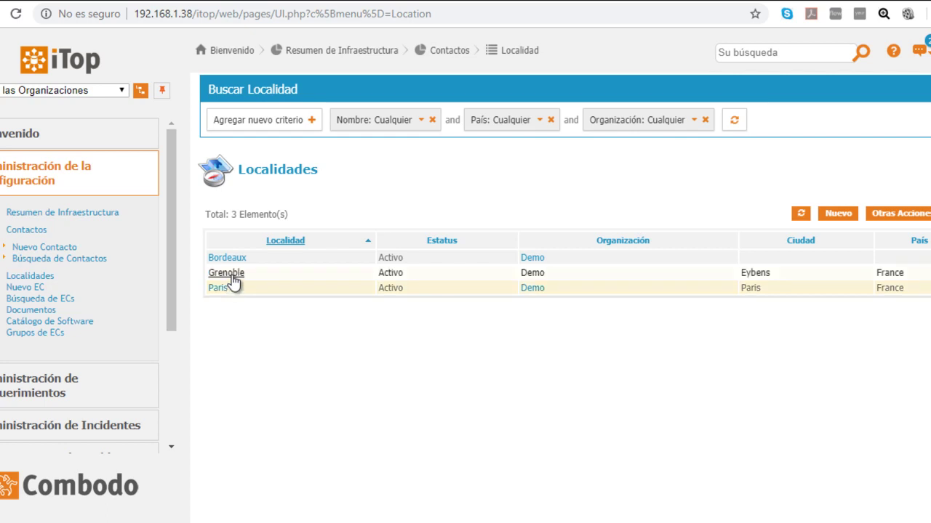
mouse_move(173, 249)
mouse_down()
mouse_move(173, 265)
mouse_move(172, 237)
mouse_up()
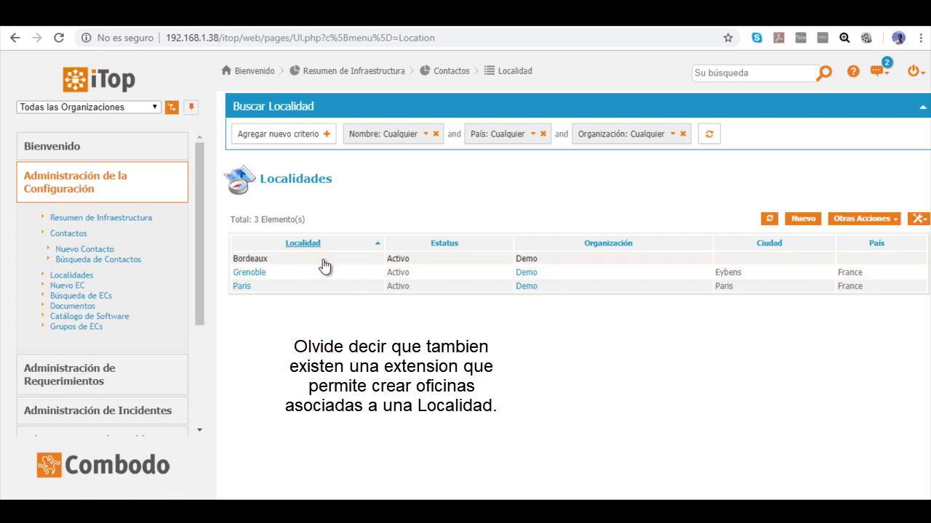
drag(334, 179, 262, 179)
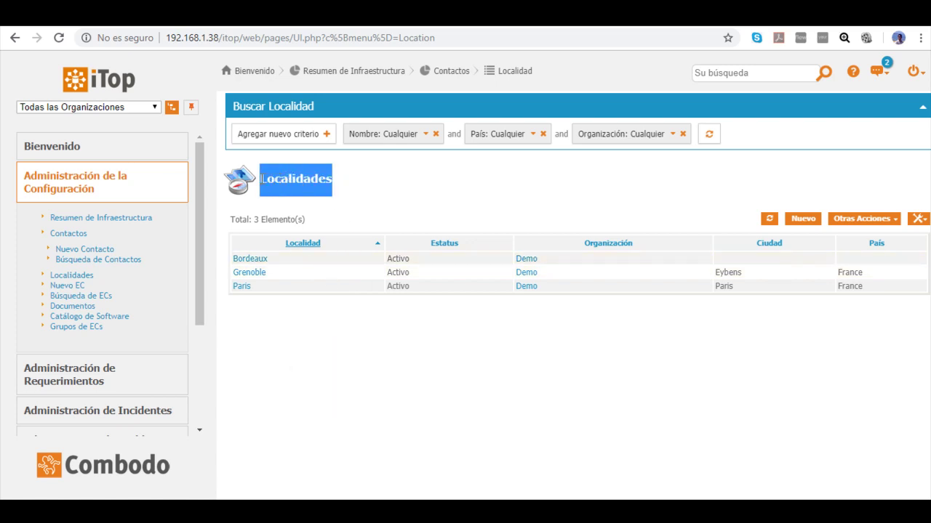
drag(332, 182, 259, 179)
click(309, 182)
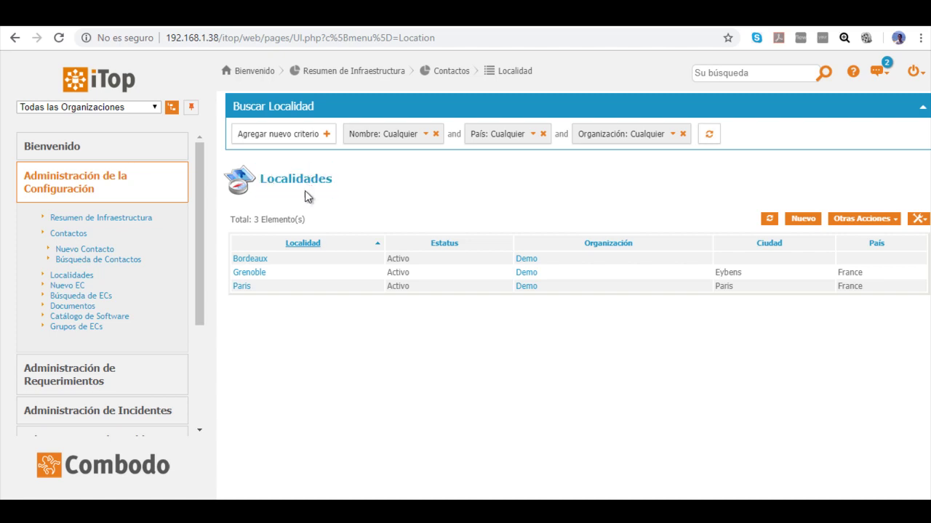
double_click(298, 178)
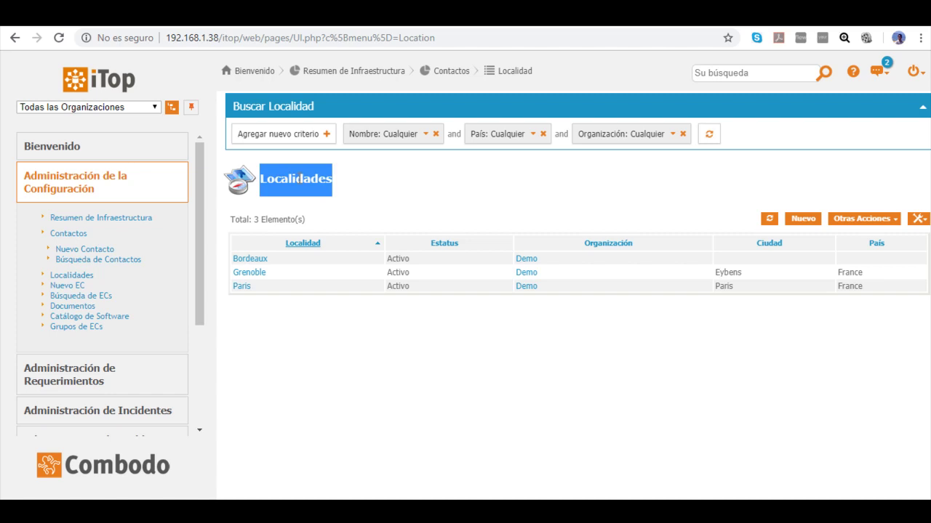
click(298, 178)
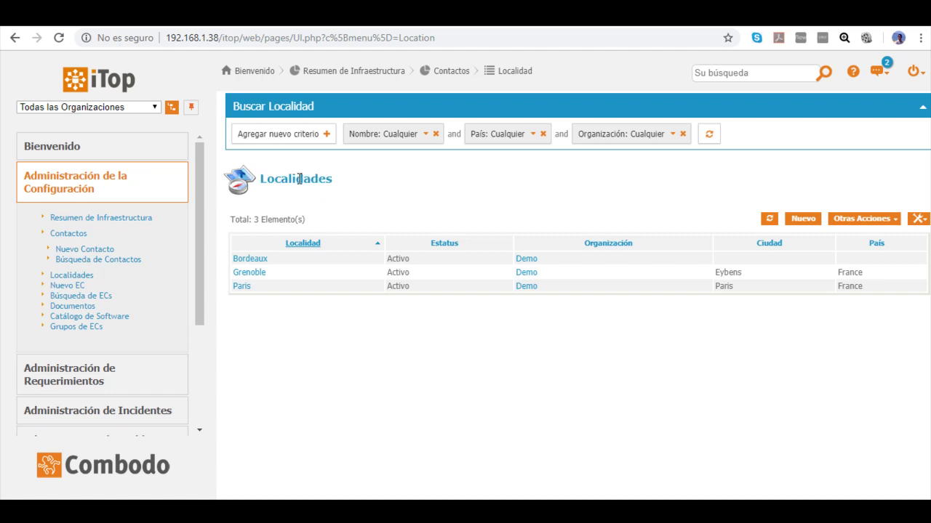
- Open the Documentos list and start creating a new document of type Nota
click(72, 312)
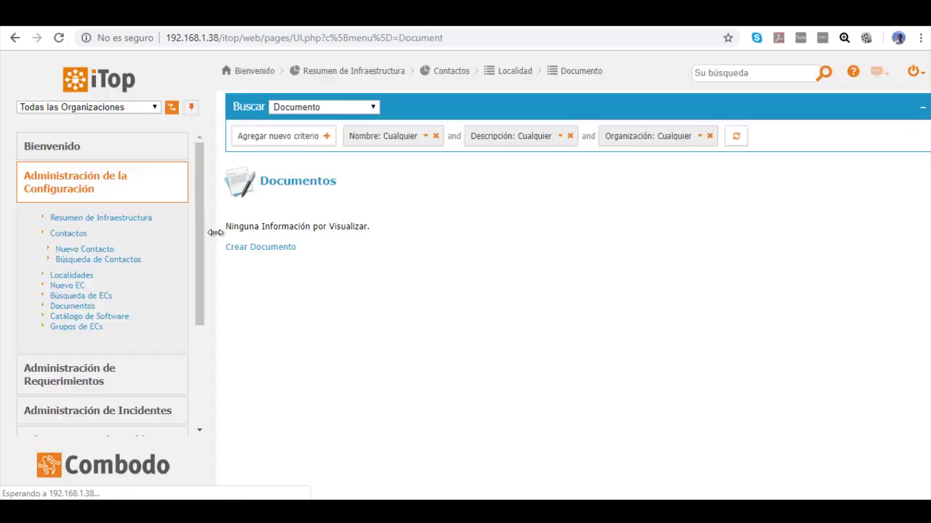
drag(197, 253, 197, 276)
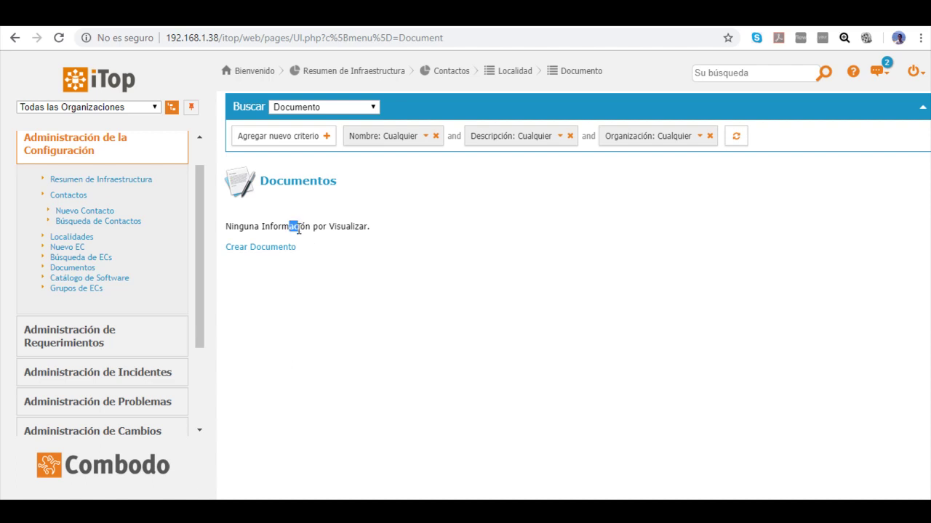
click(259, 248)
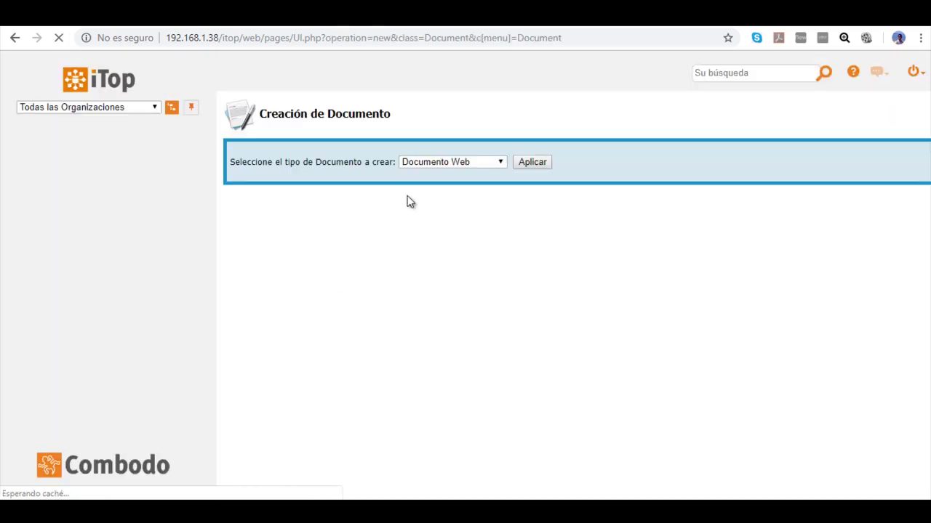
click(462, 163)
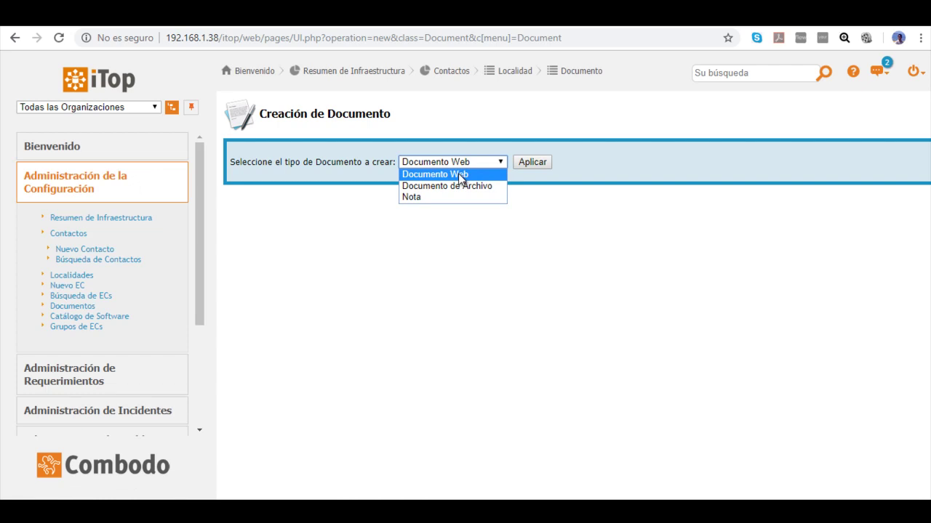
click(421, 198)
click(522, 162)
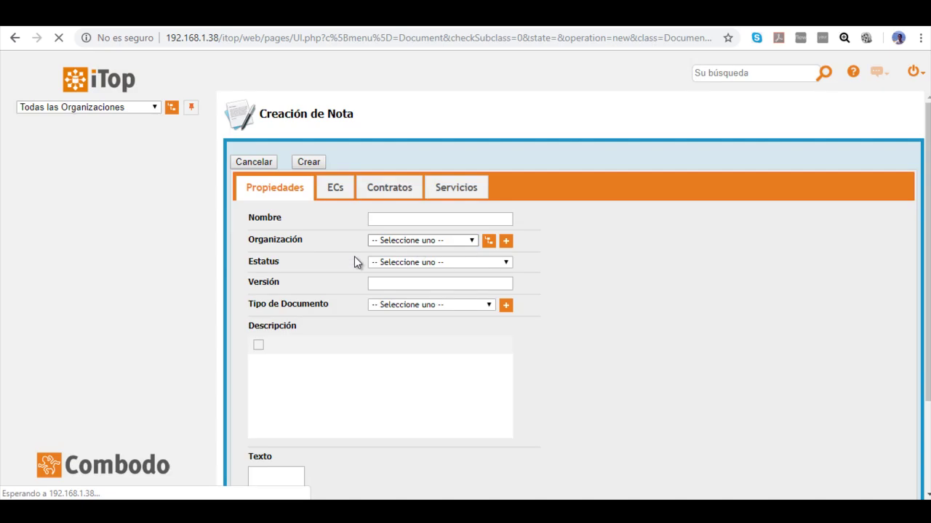
- Examine the new note's Organización, Estatus and Tipo de Documento options, including the creation form for a document type
scroll(314, 275, down, 1)
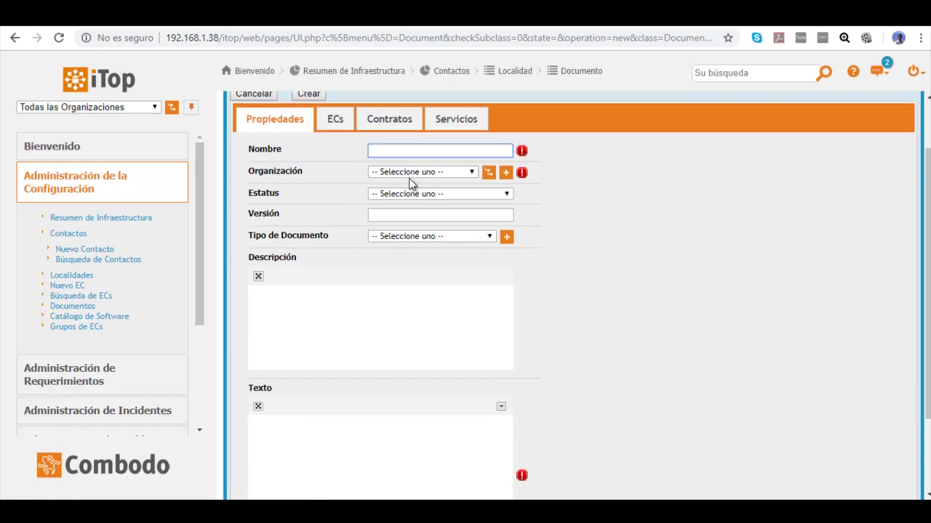
click(436, 173)
click(437, 173)
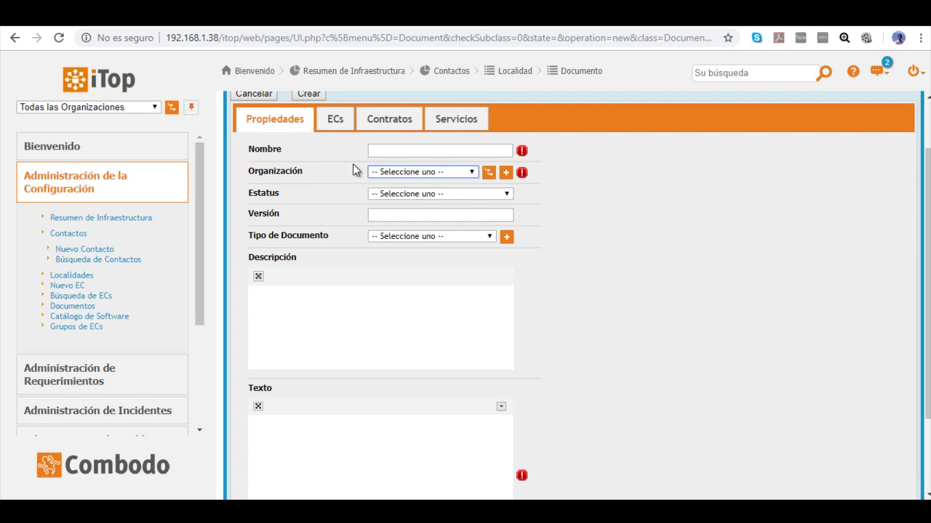
click(429, 194)
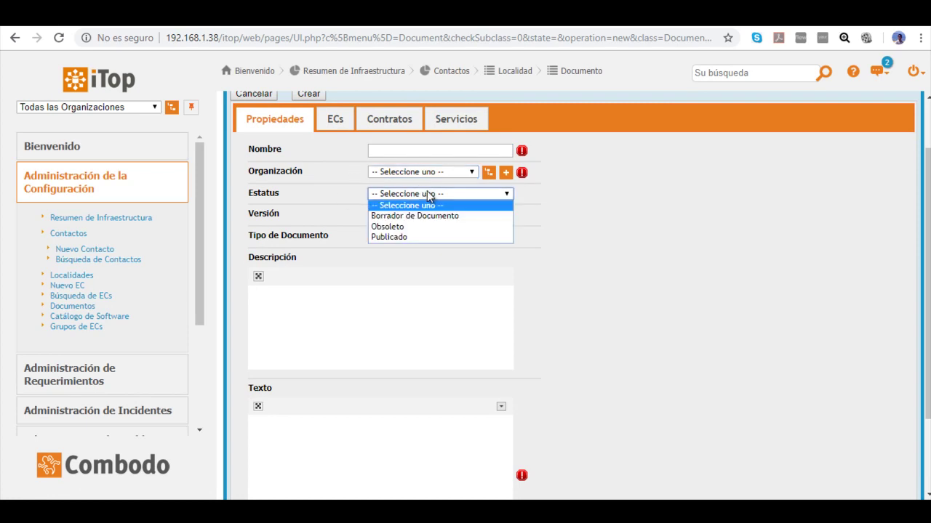
click(429, 195)
click(419, 236)
click(441, 246)
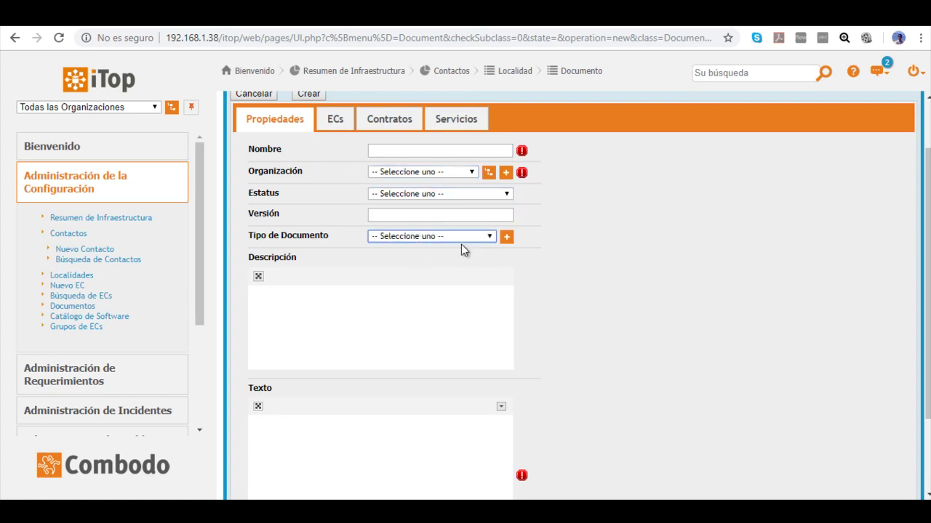
click(508, 240)
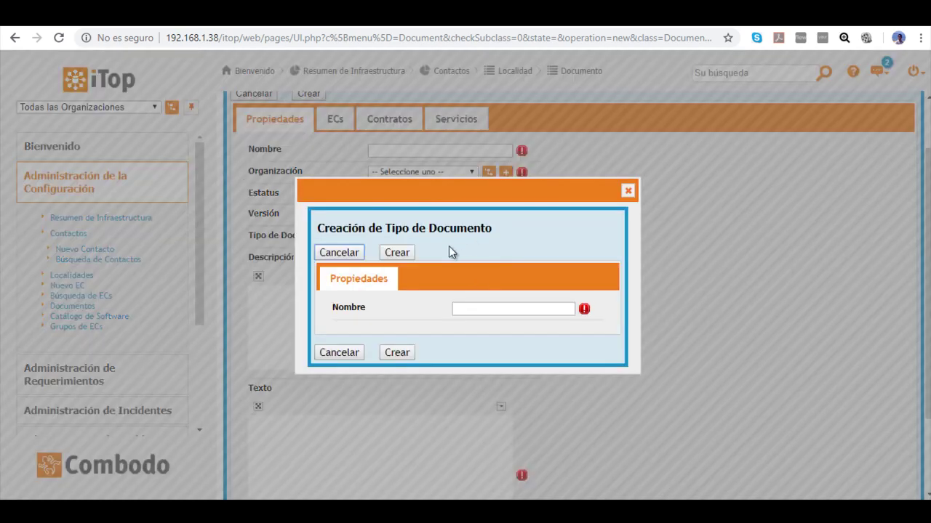
click(628, 191)
- Look over the note's Descripción field and expand the formatting tools of its Texto editor
click(301, 314)
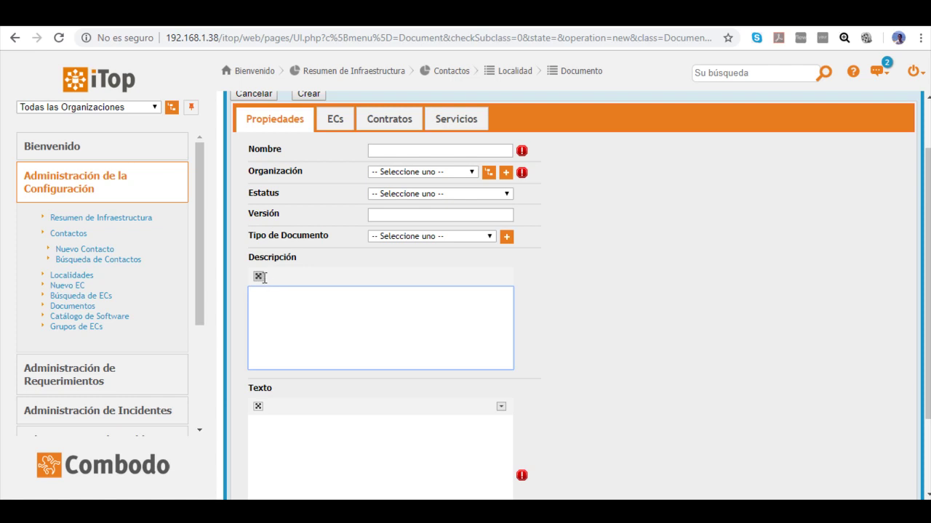
scroll(316, 345, down, 3)
click(319, 347)
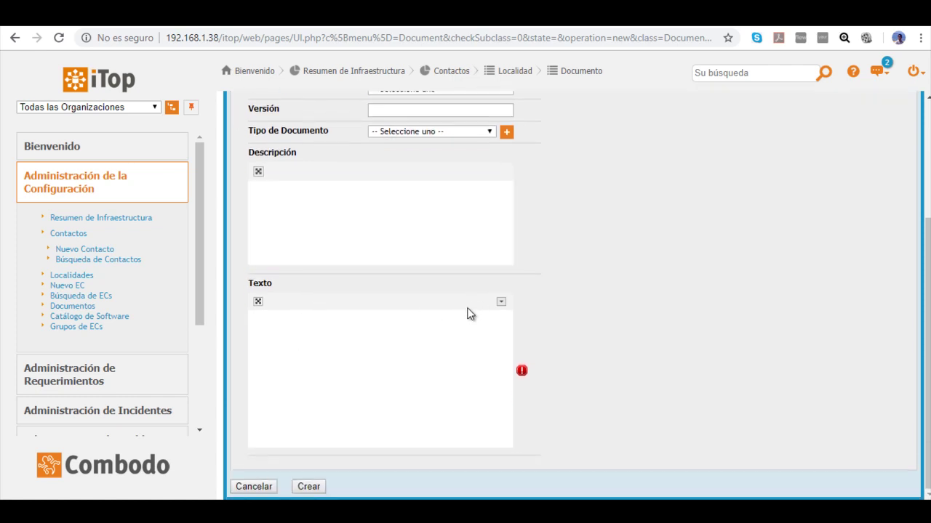
click(500, 302)
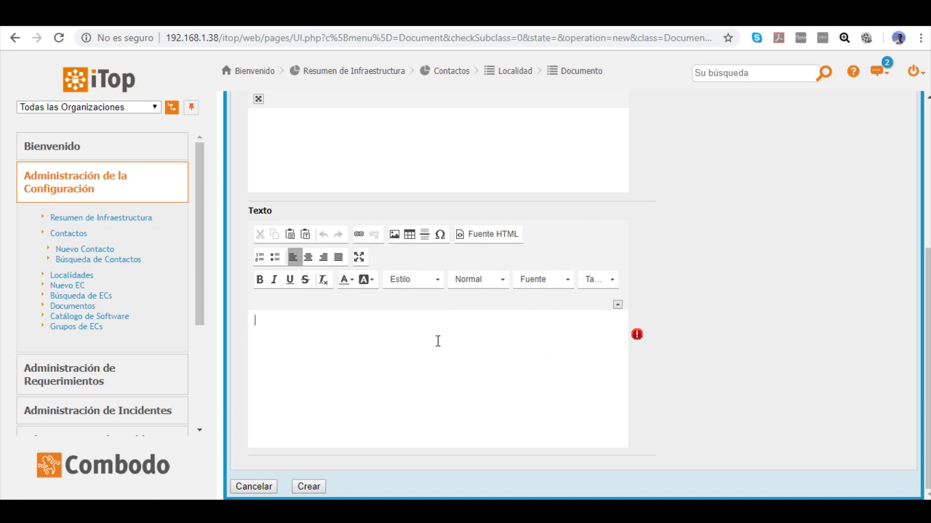
- Show the ECs section of the new note, where referenced configuration items are listed
scroll(376, 332, up, 5)
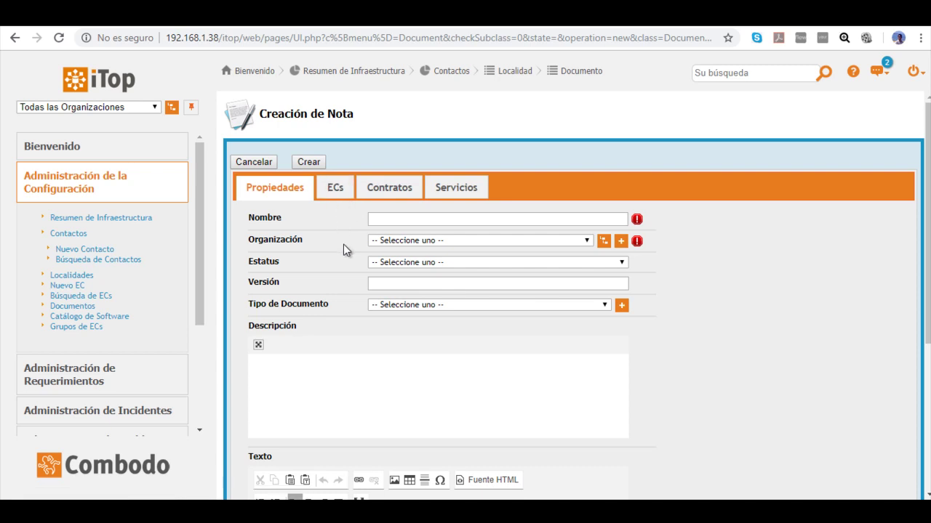
click(333, 195)
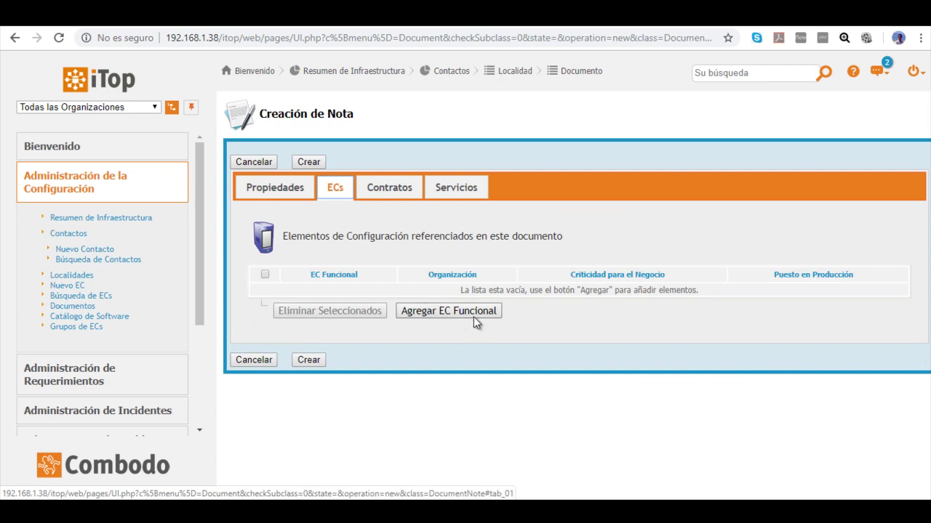
- Review the new note's Contratos and Servicios sections, and leave the note unsaved to open the Catálogo de Software
click(394, 189)
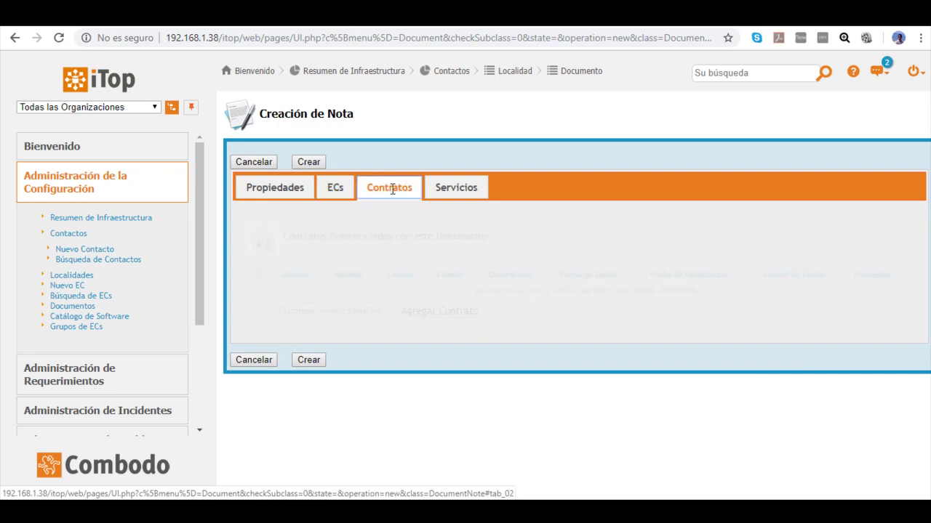
click(460, 187)
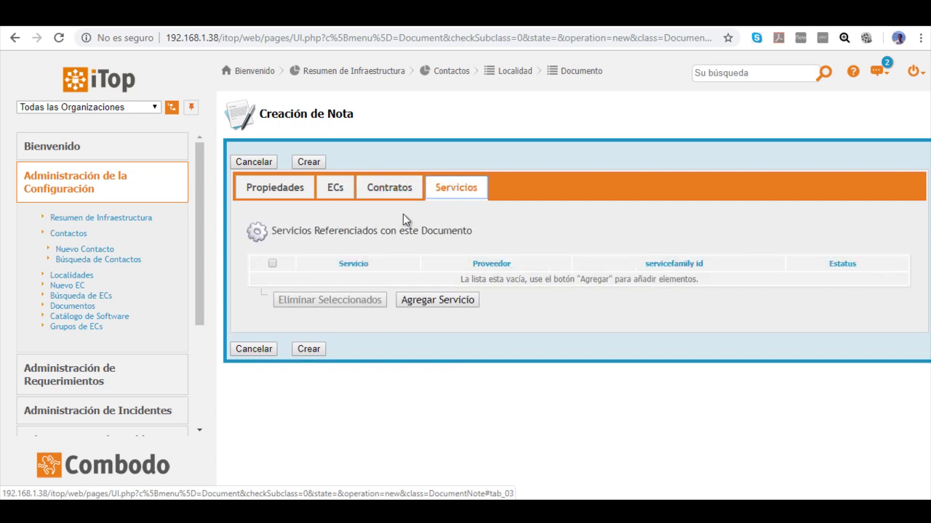
click(123, 317)
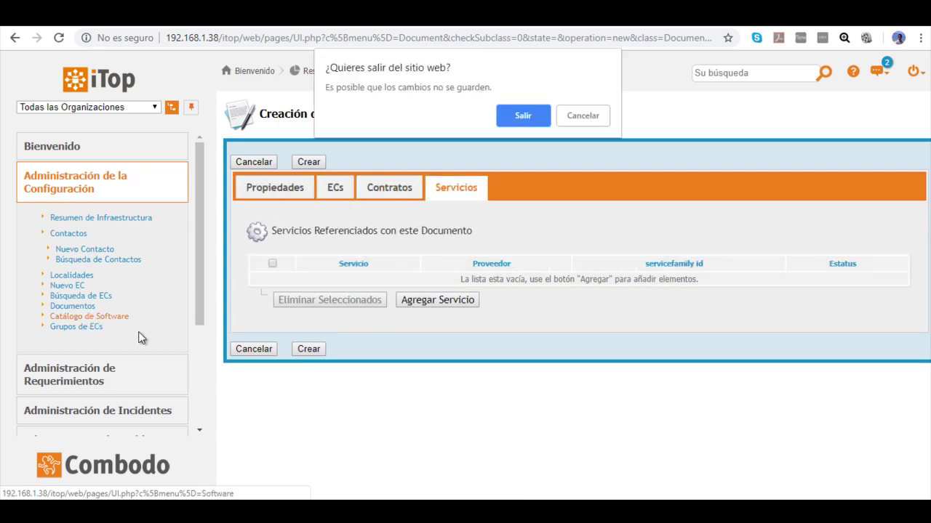
click(513, 118)
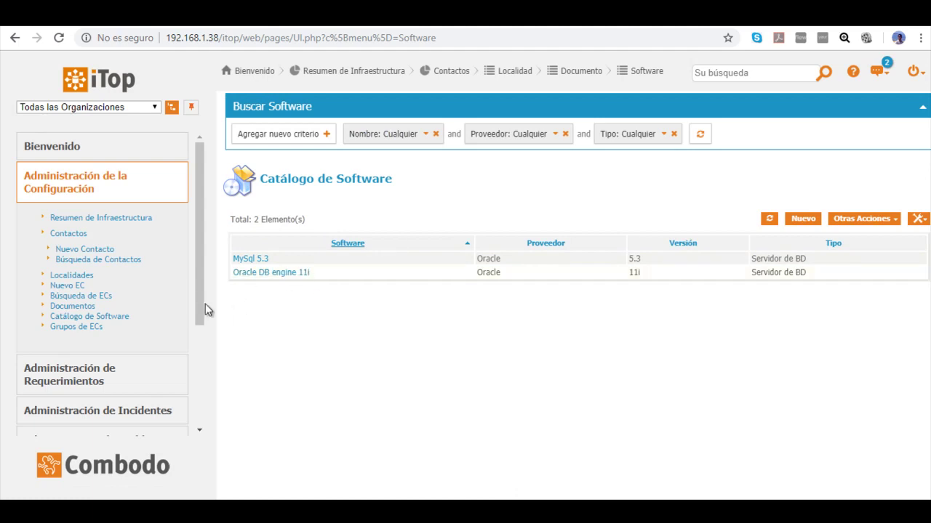
- Open the Grupos de ECs list of configuration item groups
scroll(200, 305, down, 1)
click(95, 304)
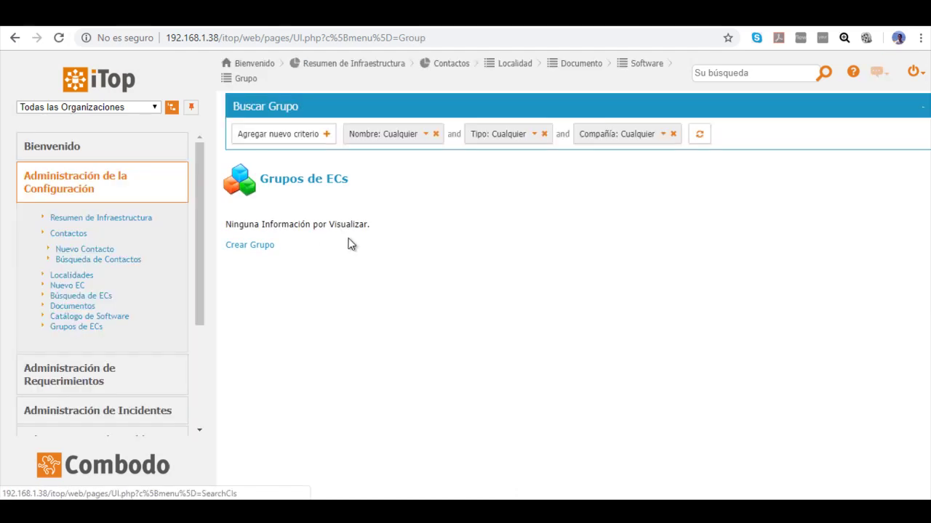
scroll(200, 252, down, 1)
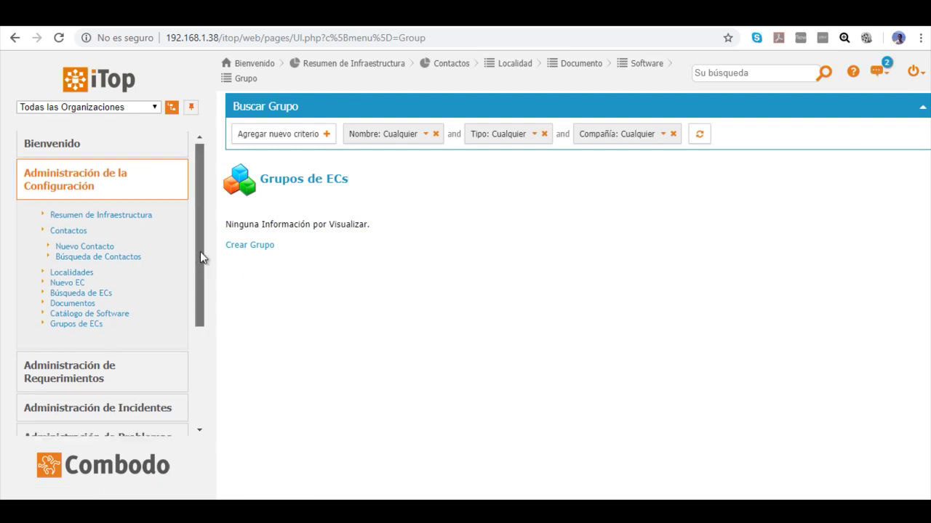
scroll(200, 251, down, 1)
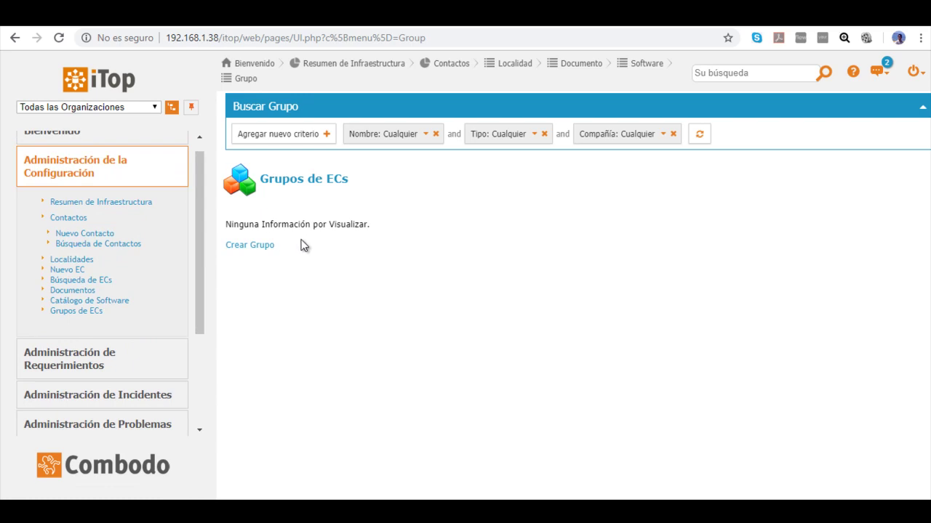
- Start creating a group and examine the form's Propiedades and ECs Relacionados sections
click(256, 246)
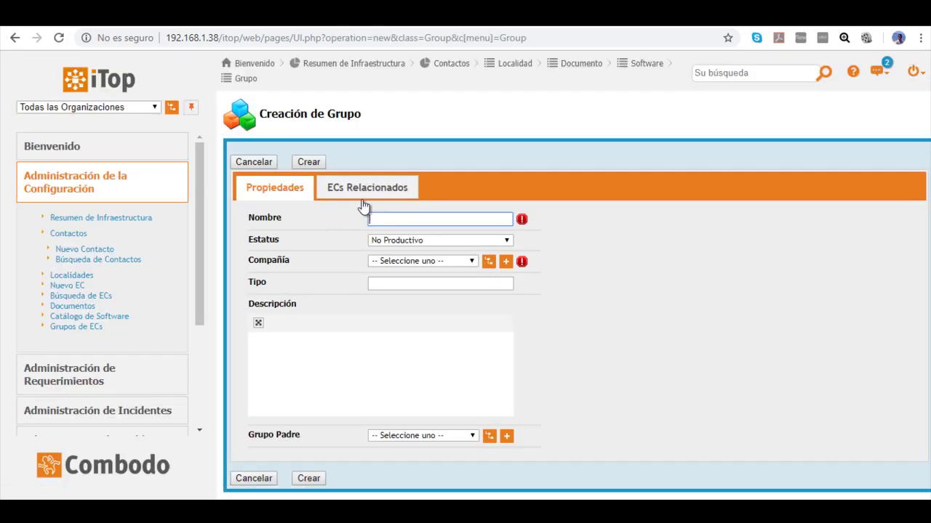
click(343, 184)
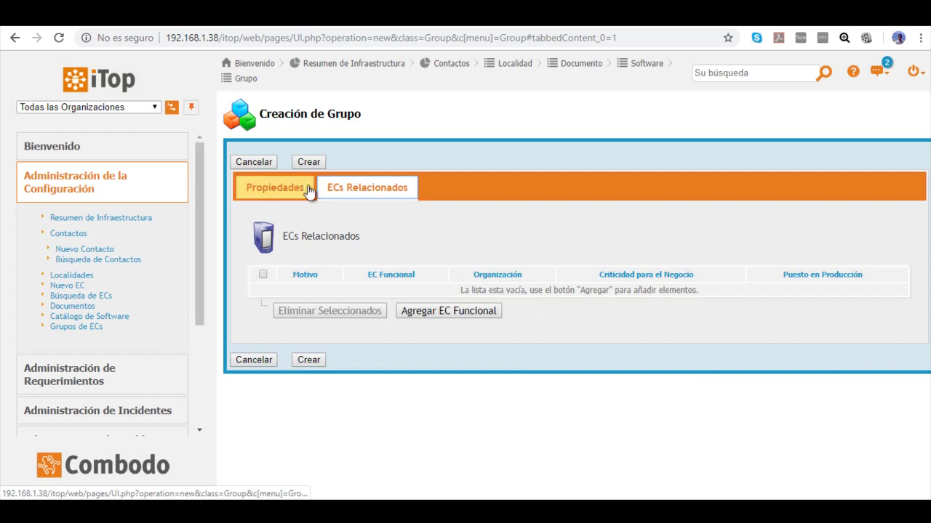
click(298, 189)
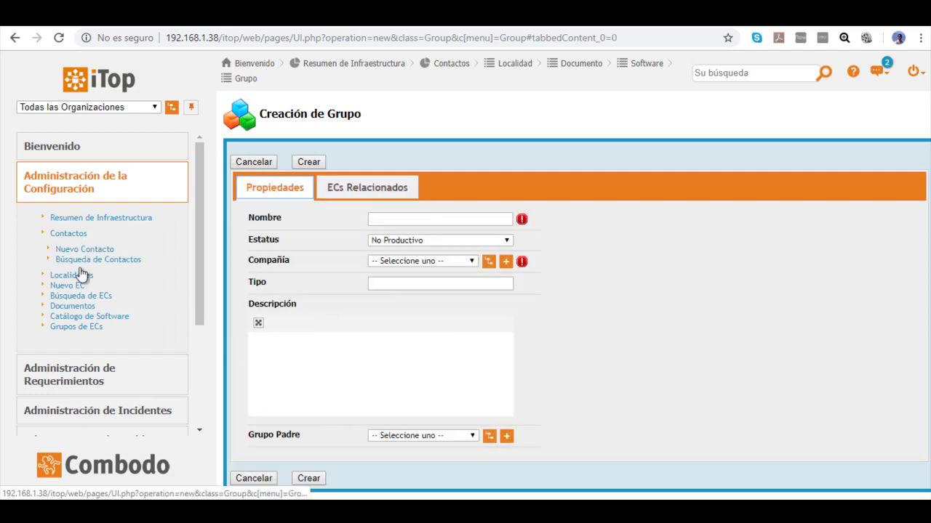
- Leave the group form unsaved and look through the categories of the Resumen de Infraestructura
click(124, 218)
click(512, 140)
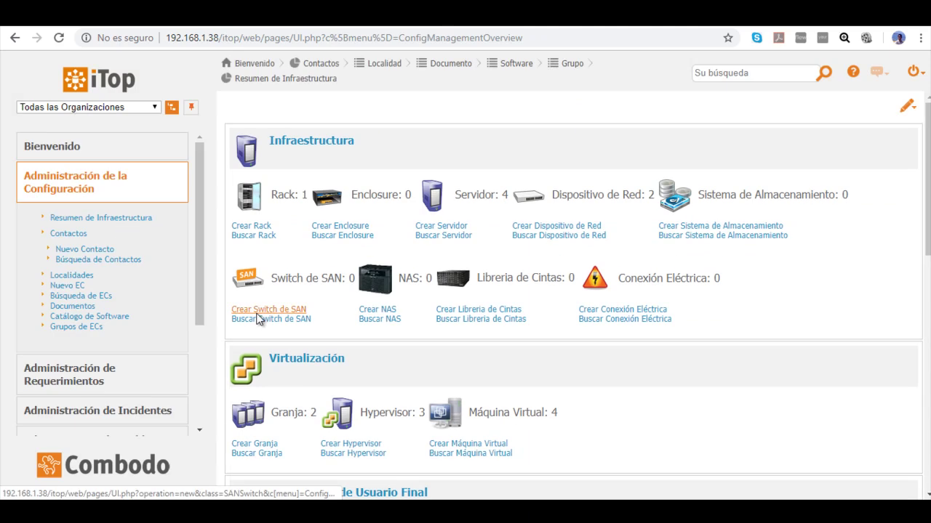
scroll(660, 330, down, 2)
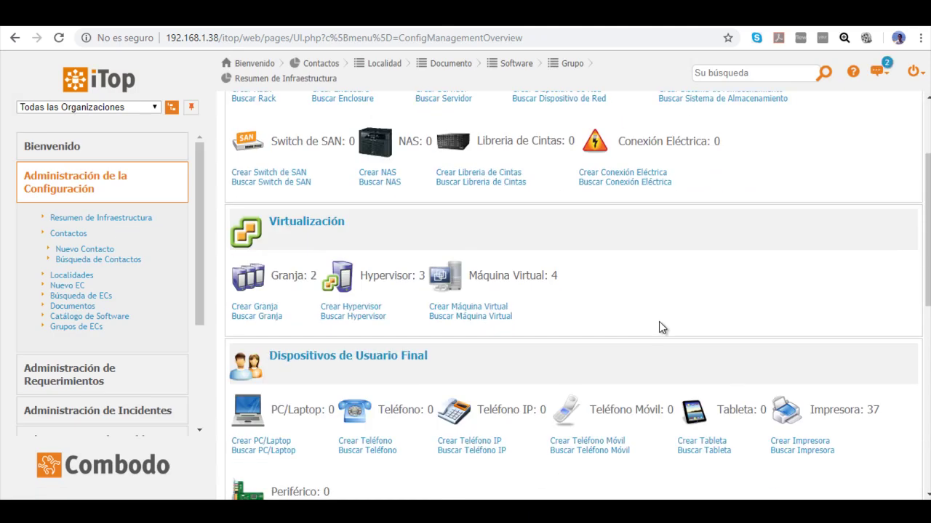
scroll(637, 331, down, 3)
scroll(629, 306, up, 5)
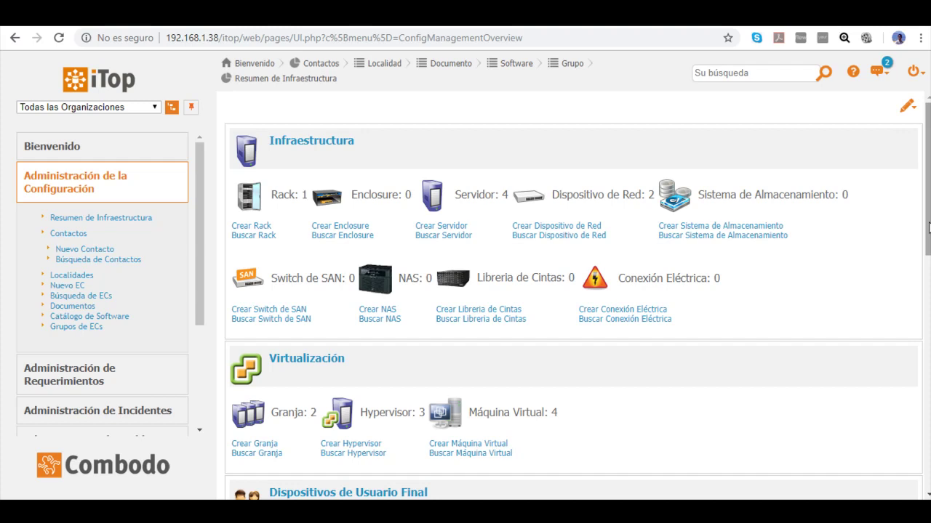
scroll(928, 227, down, 2)
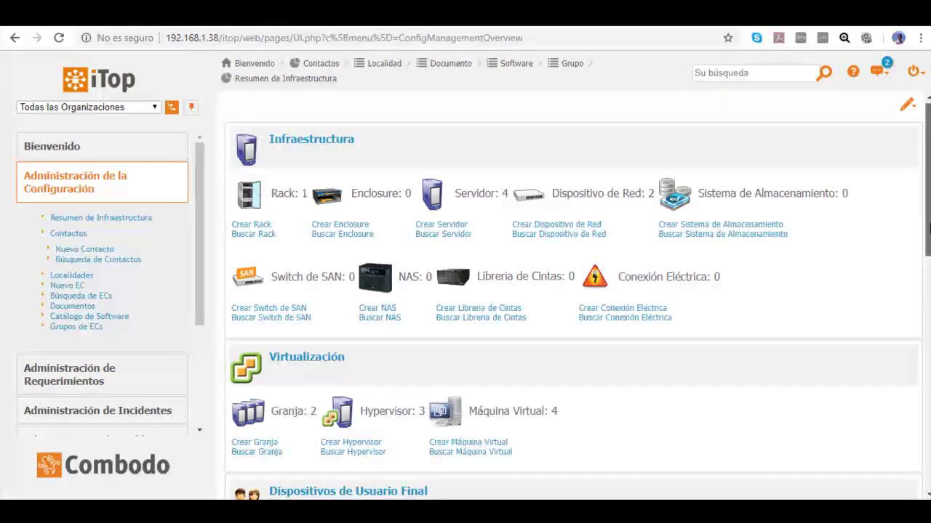
scroll(897, 289, down, 2)
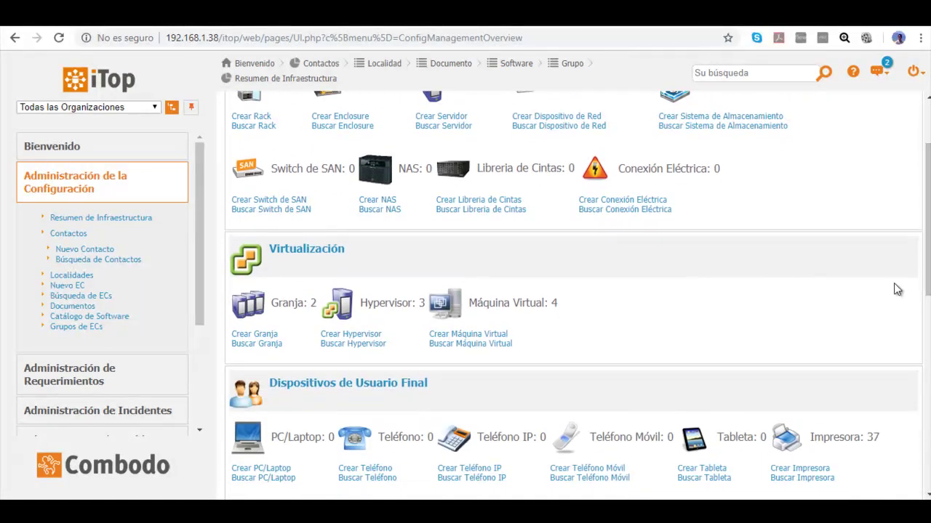
- Open the details of virtual machine VM3 from the infrastructure overview's Máquina Virtual list
click(450, 310)
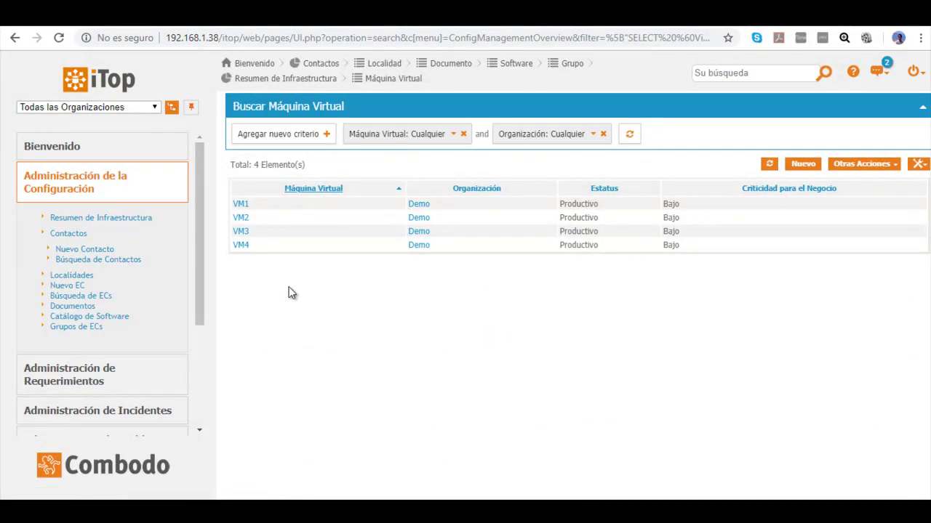
click(243, 233)
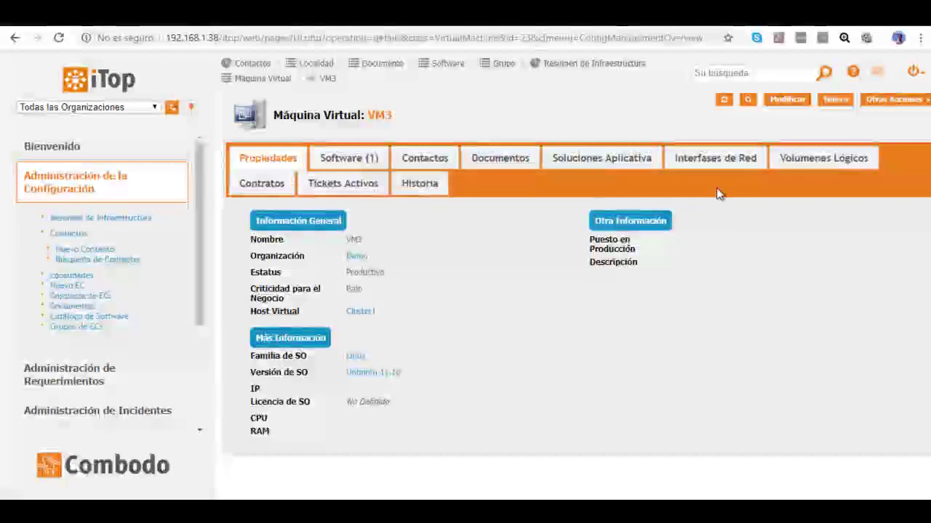
- Display the graph of what VM3 depends on, and return to VM3's details from its node
click(896, 103)
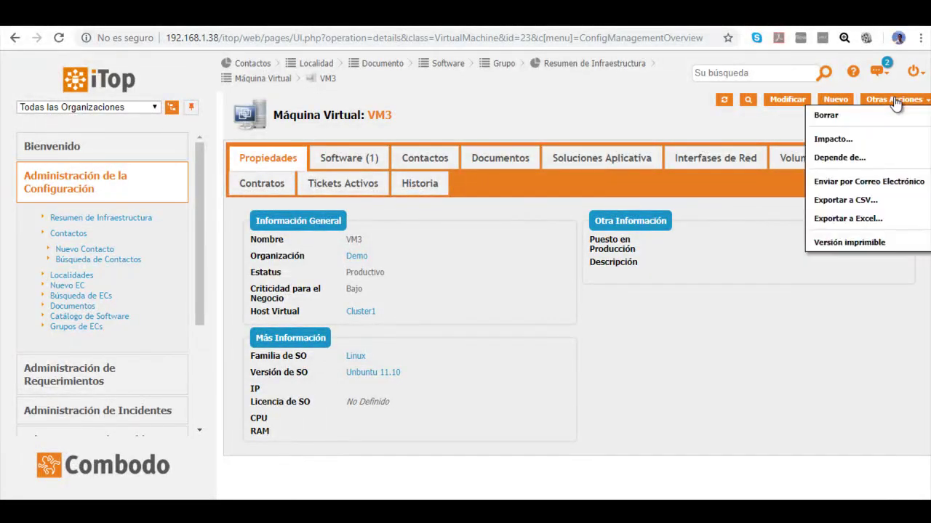
click(854, 165)
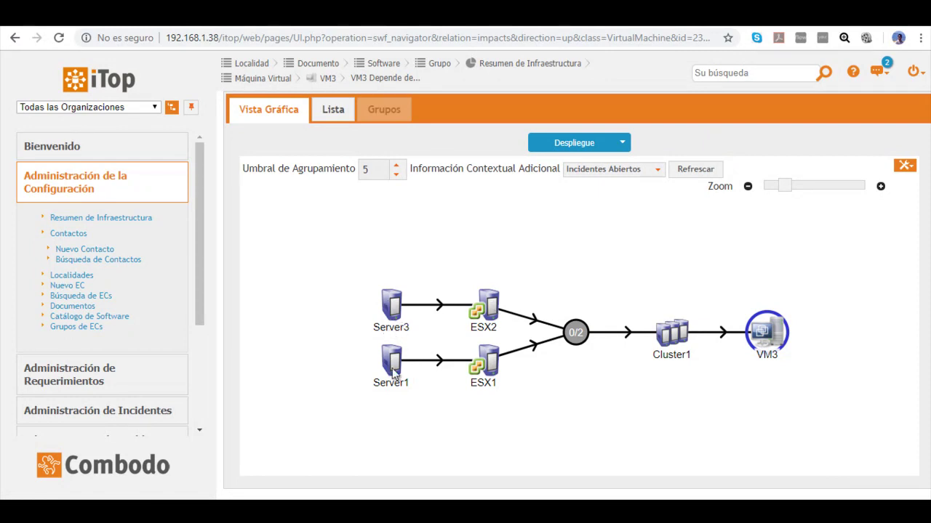
right_click(772, 341)
click(789, 340)
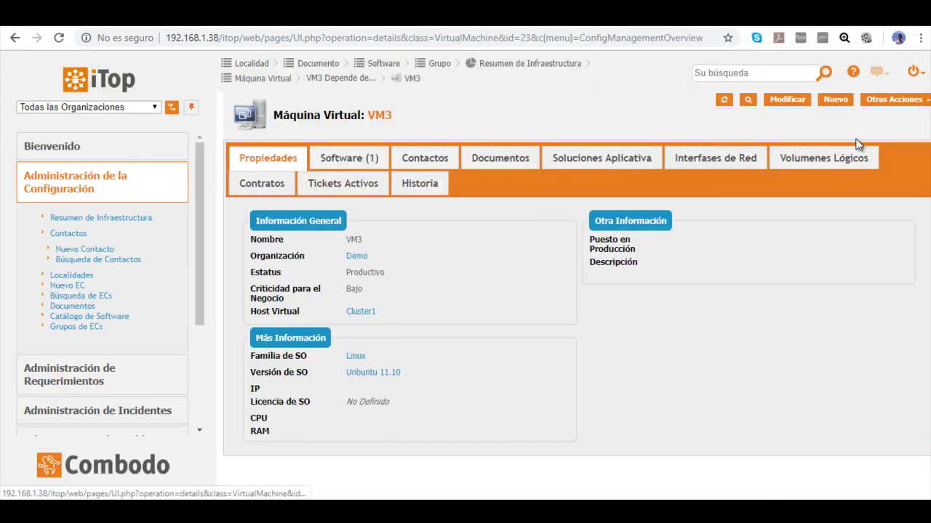
- Display VM3's impact graph and view the details of its Oracle VM3 node
click(894, 99)
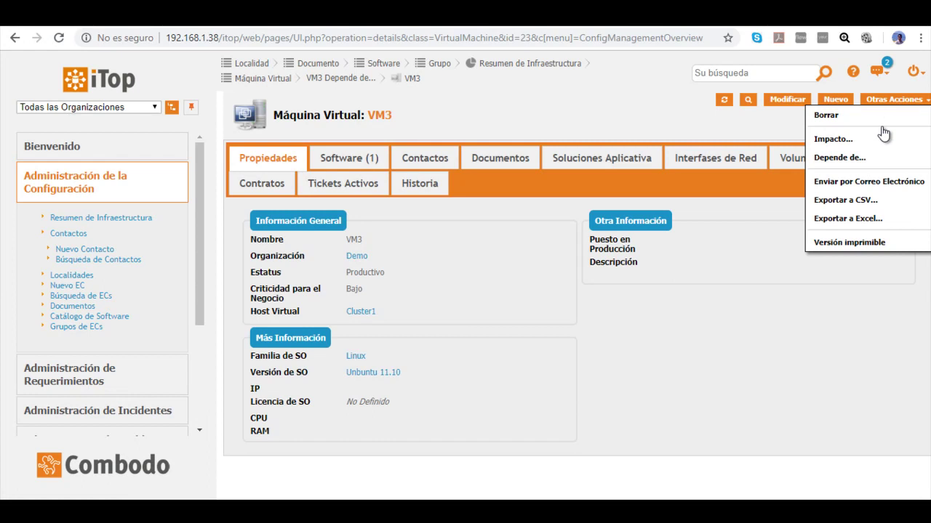
click(842, 141)
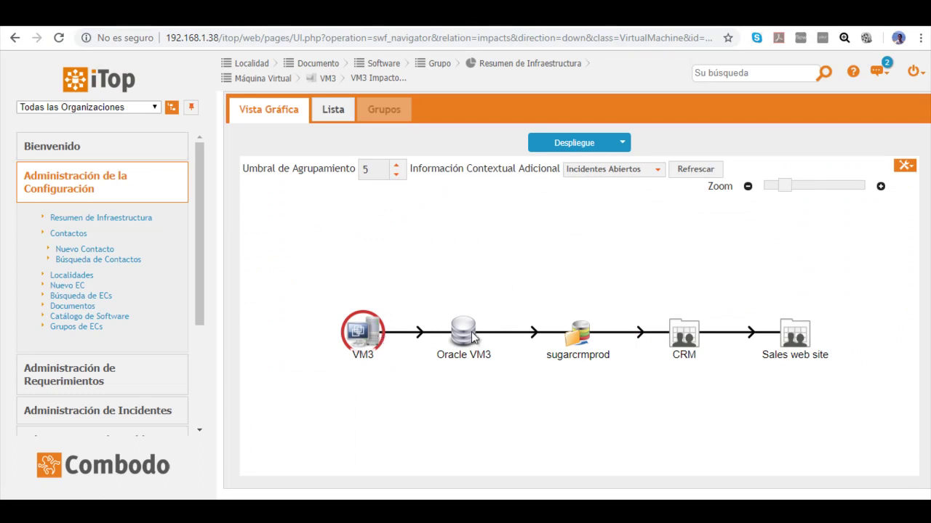
click(463, 334)
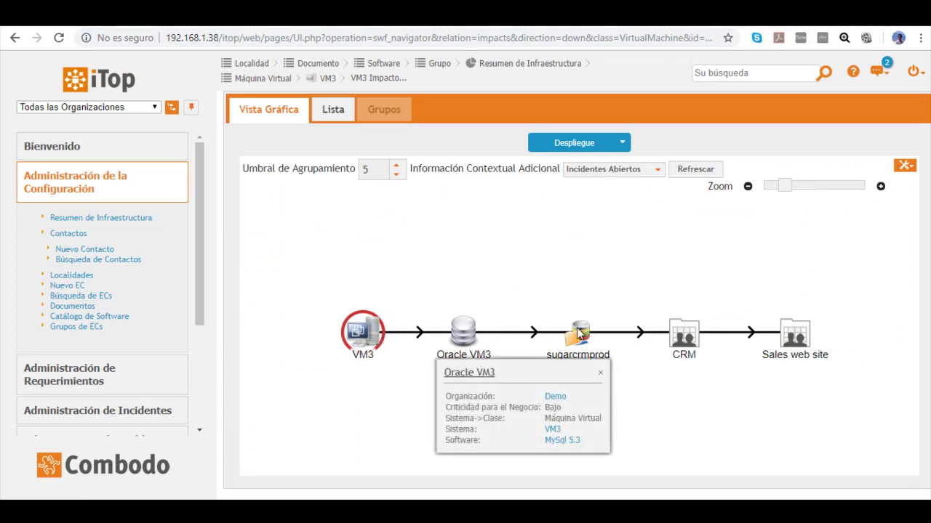
click(599, 376)
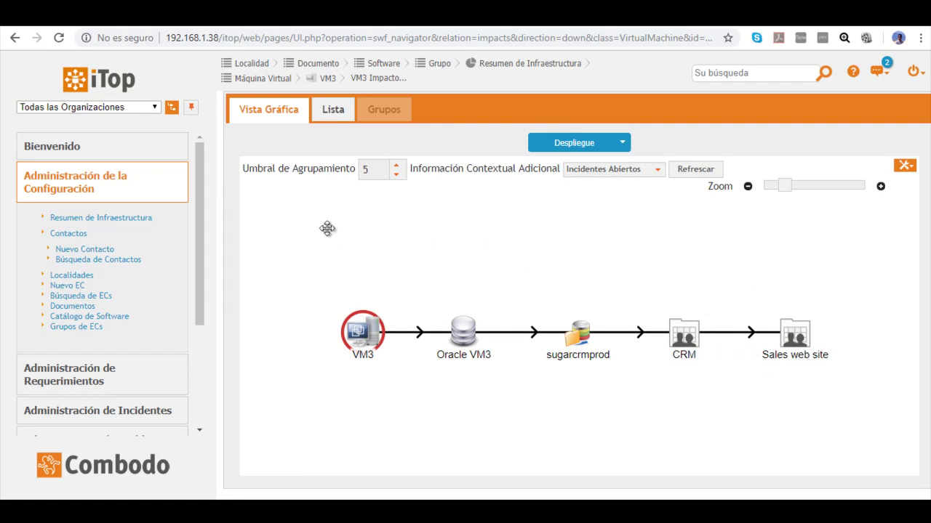
- Check the PDF export options for VM3's impact graph and close them without exporting
click(905, 165)
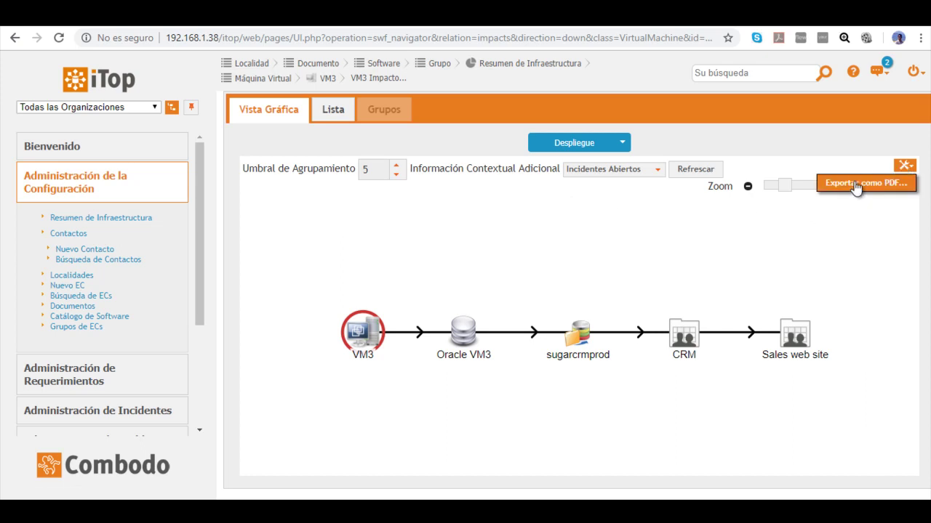
click(856, 186)
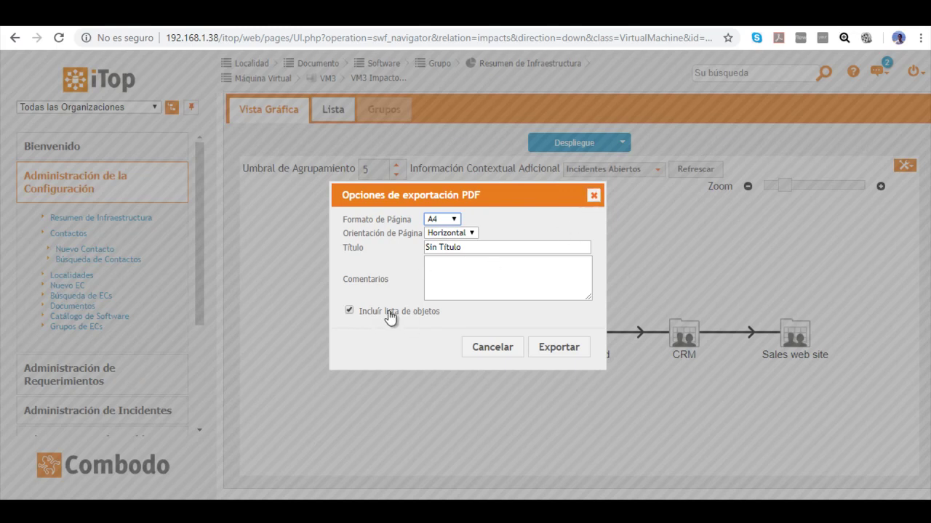
click(593, 196)
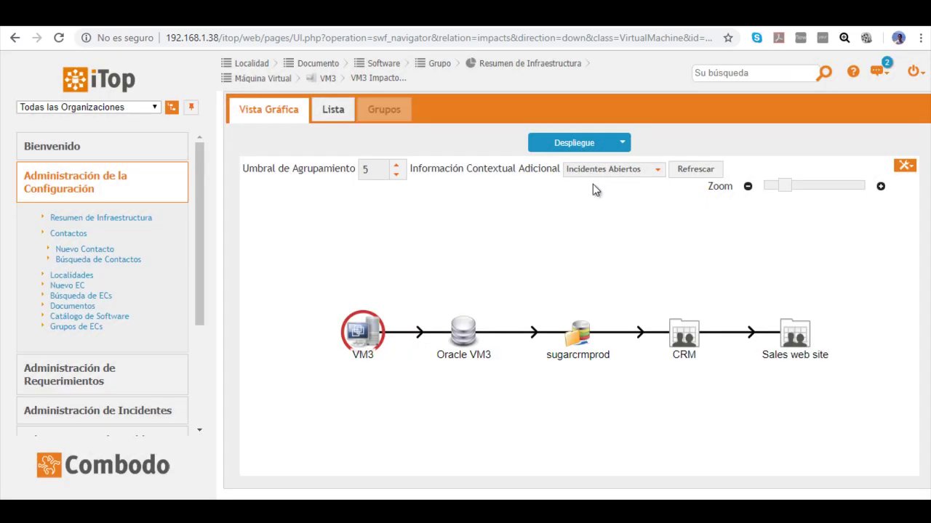
- Exclude the Solución Aplicativa class from VM3's impact graph and refresh the graph
click(622, 144)
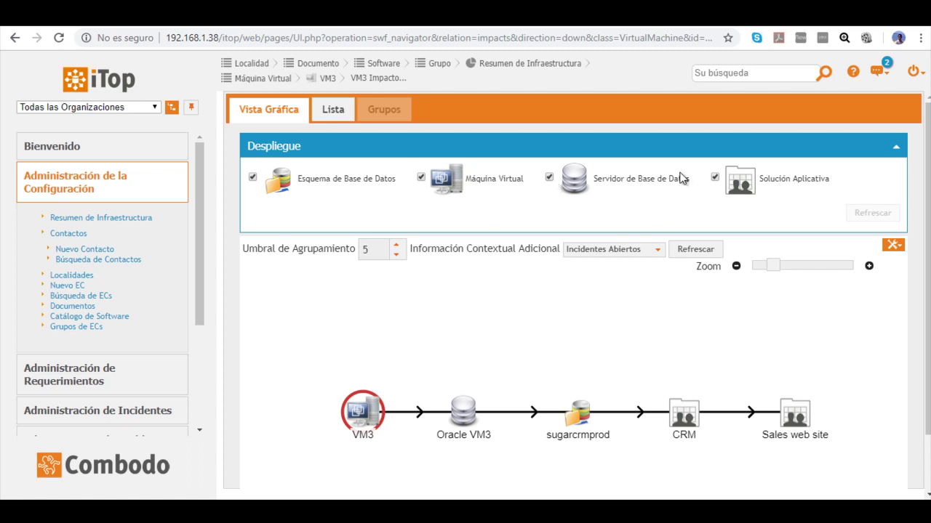
click(715, 178)
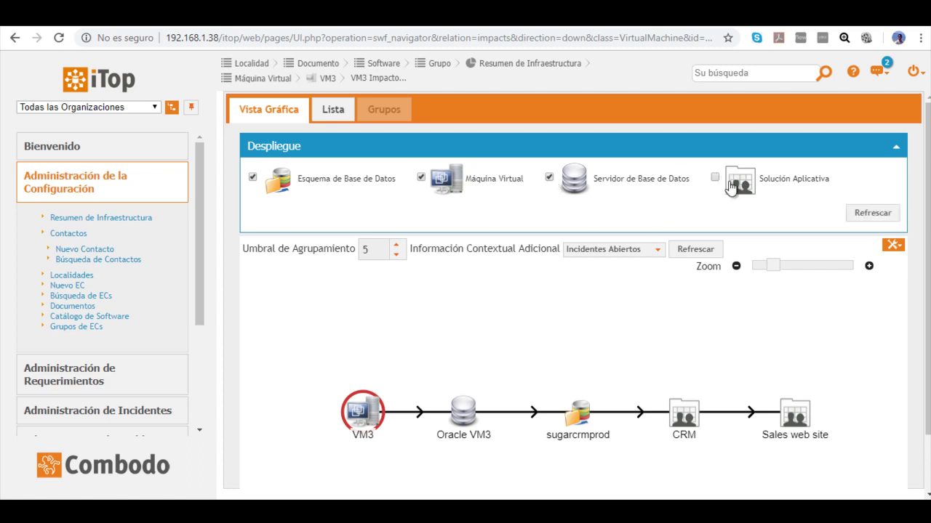
click(868, 214)
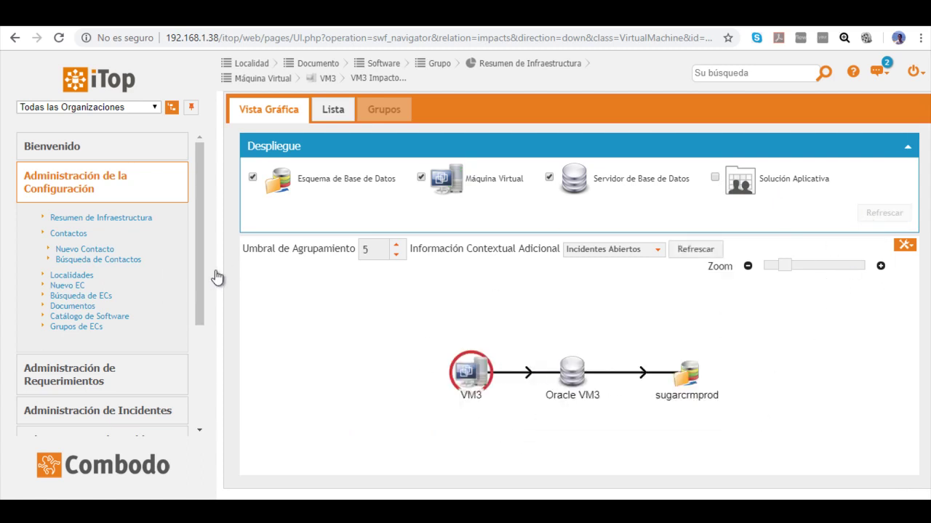
- Start creating a new contact of type Persona and look over the fields of its Propiedades form
drag(202, 256, 200, 268)
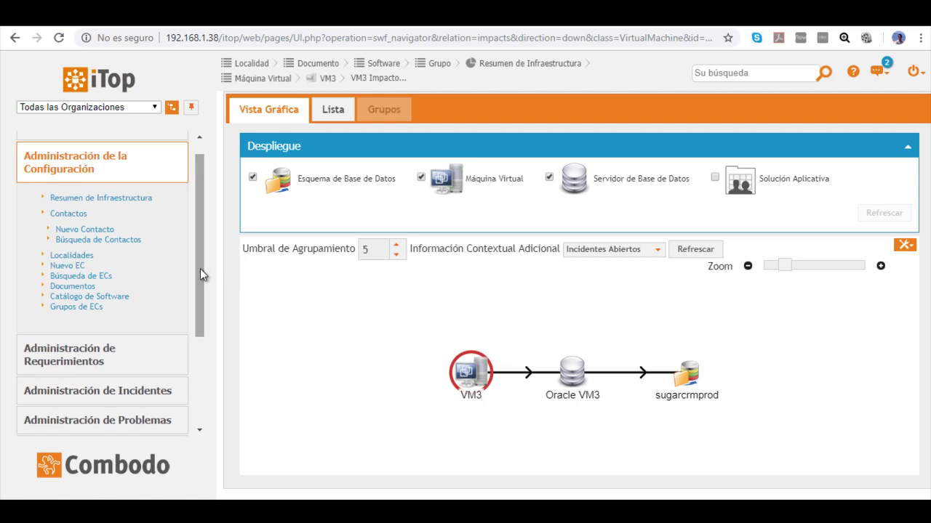
click(87, 229)
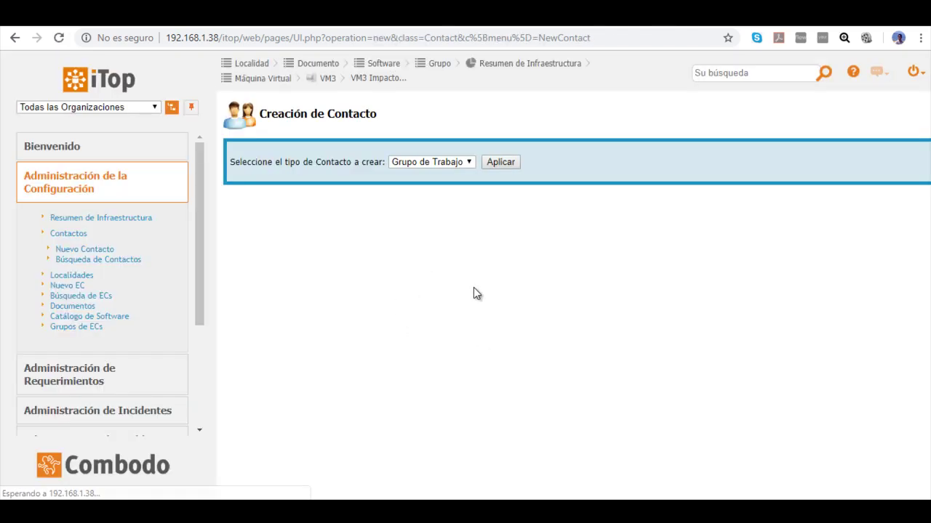
click(445, 163)
click(418, 186)
click(493, 166)
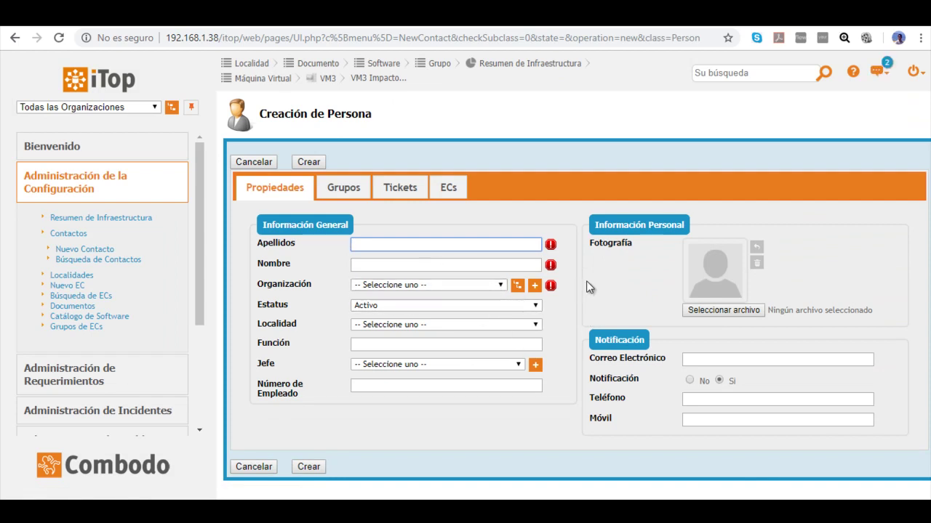
click(390, 245)
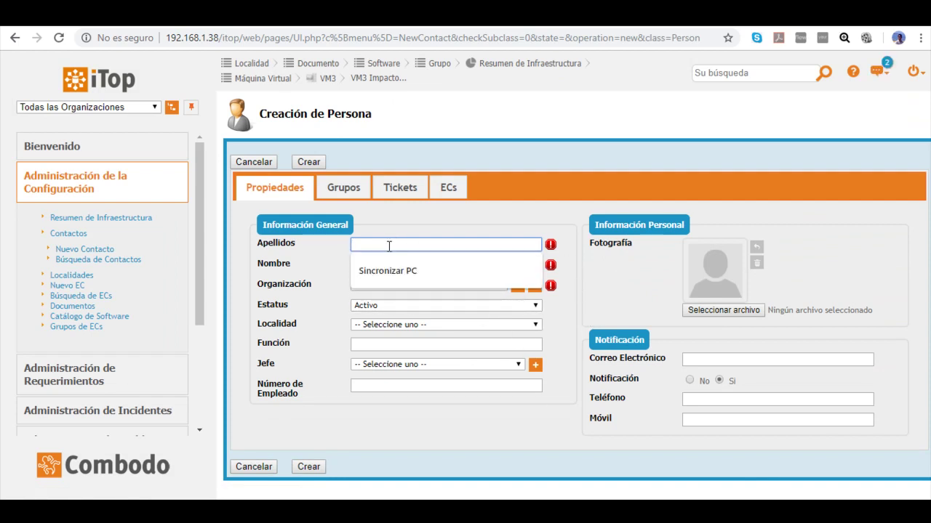
click(418, 233)
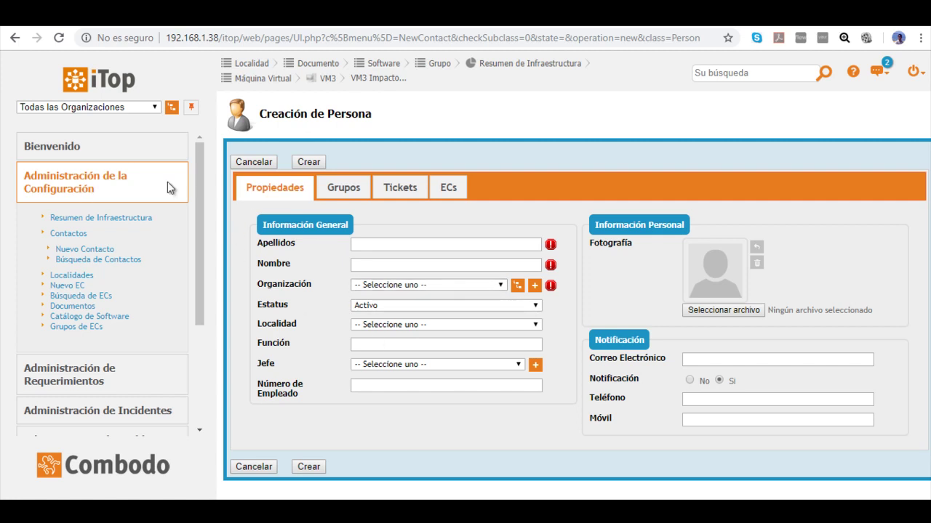
- Check the organization hierarchy for the new Persona without choosing an organization, and set Notificación to No
click(517, 285)
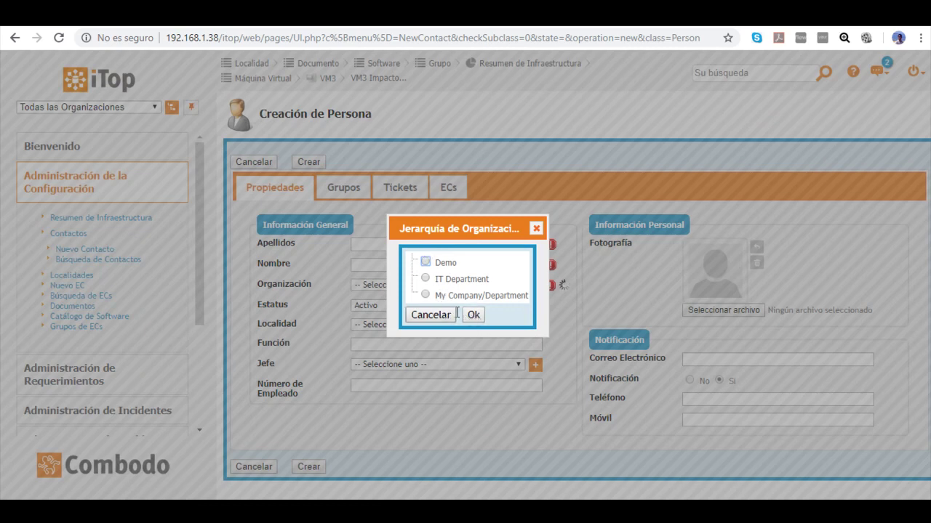
click(433, 315)
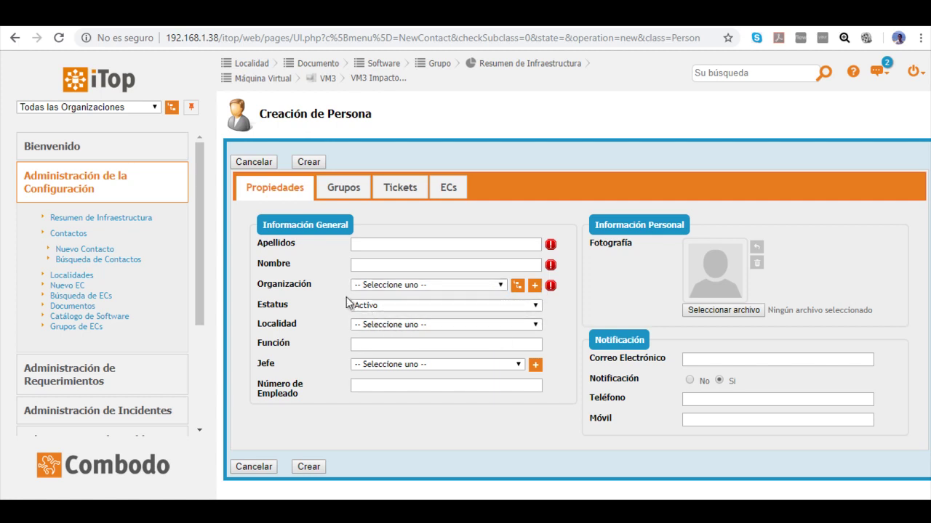
click(425, 364)
click(396, 385)
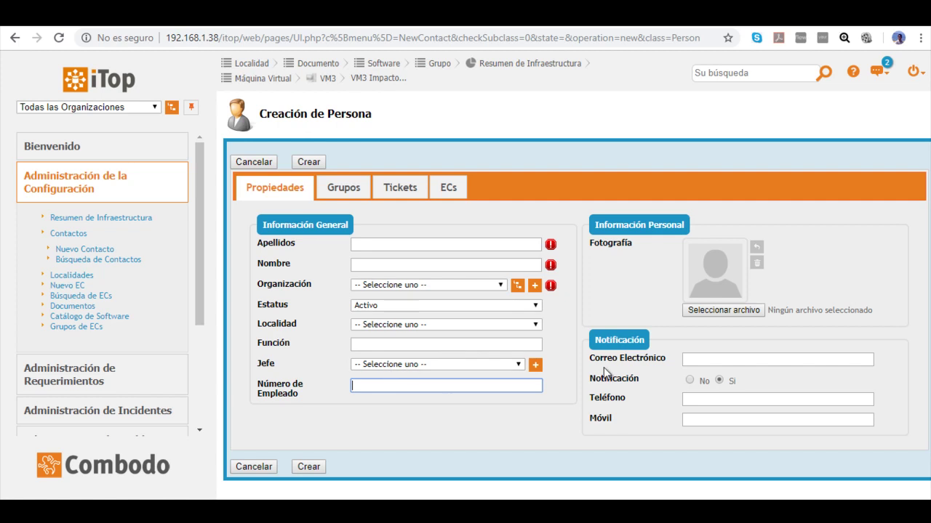
click(691, 381)
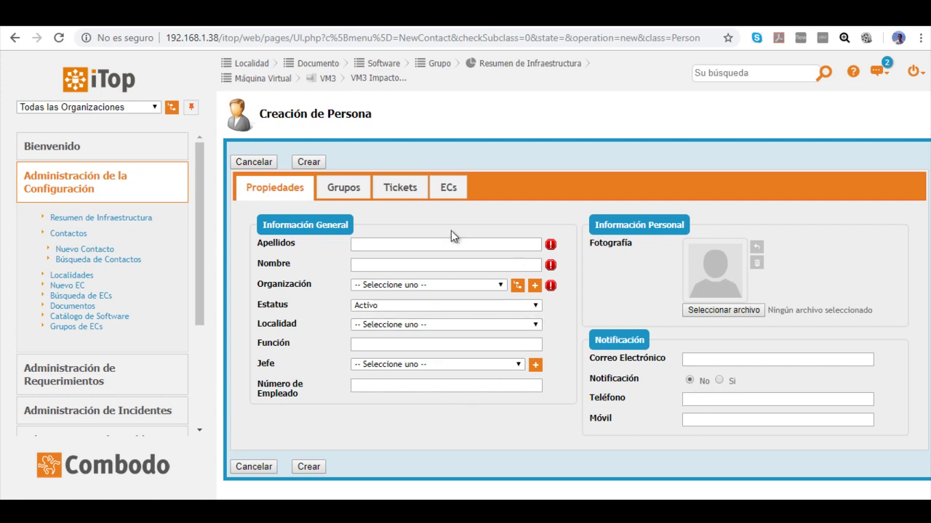
- Review the Grupos, Tickets and ECs sections of the new Persona form
click(346, 186)
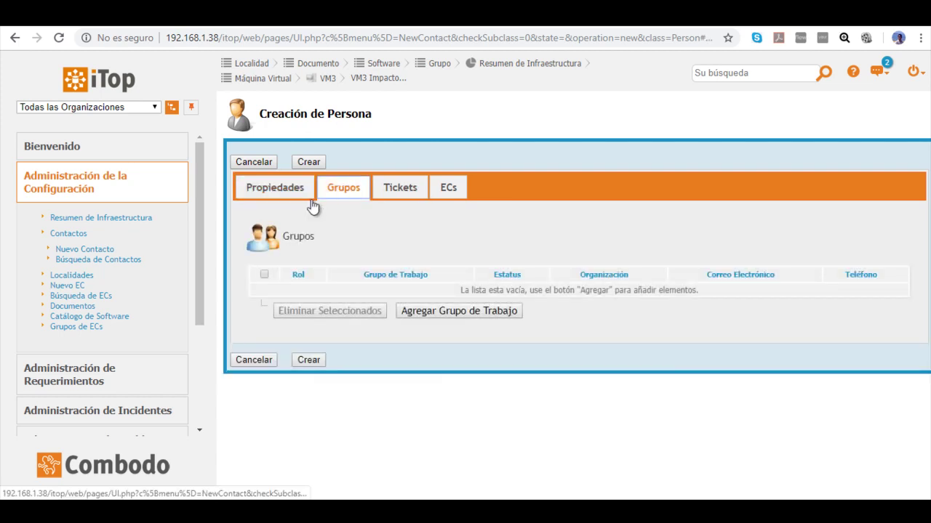
click(276, 187)
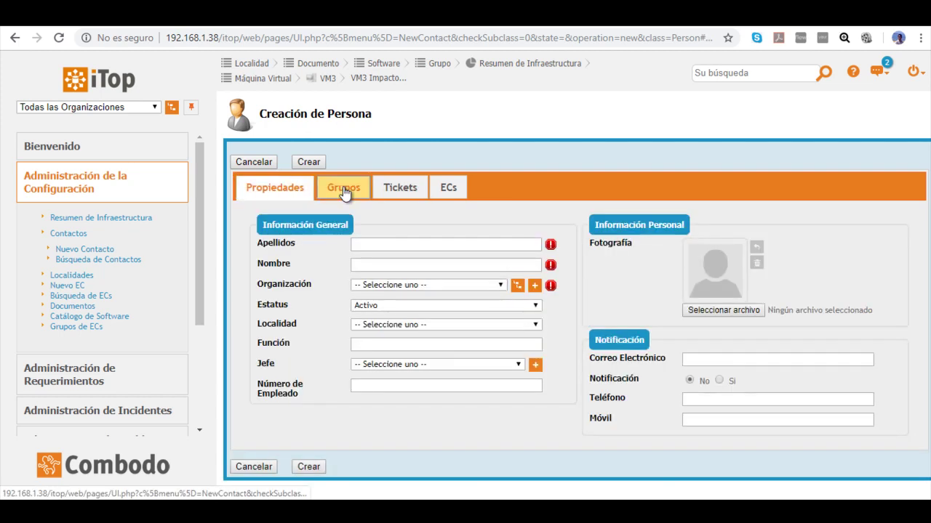
click(345, 189)
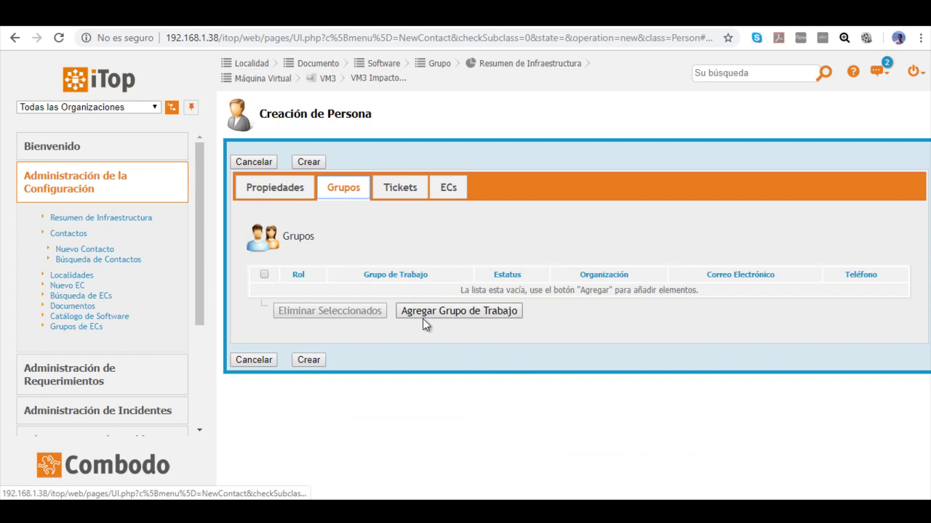
click(398, 189)
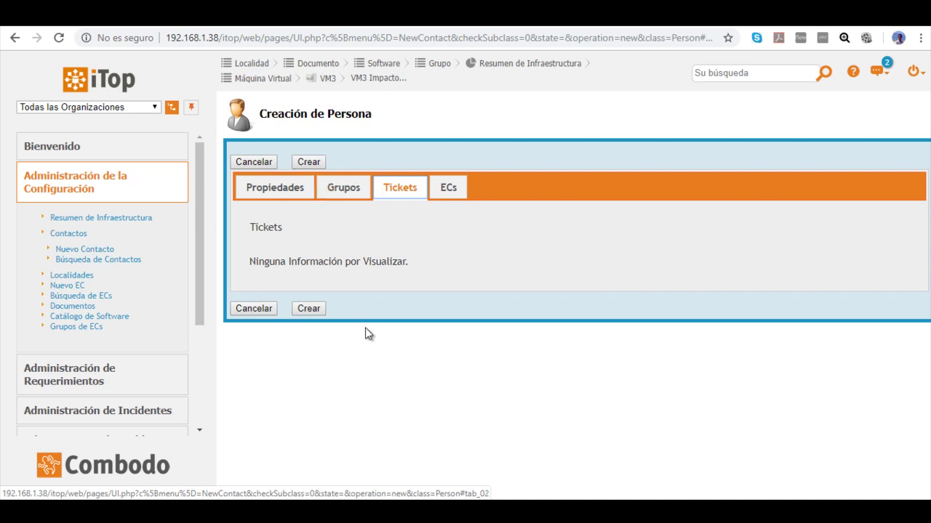
click(446, 192)
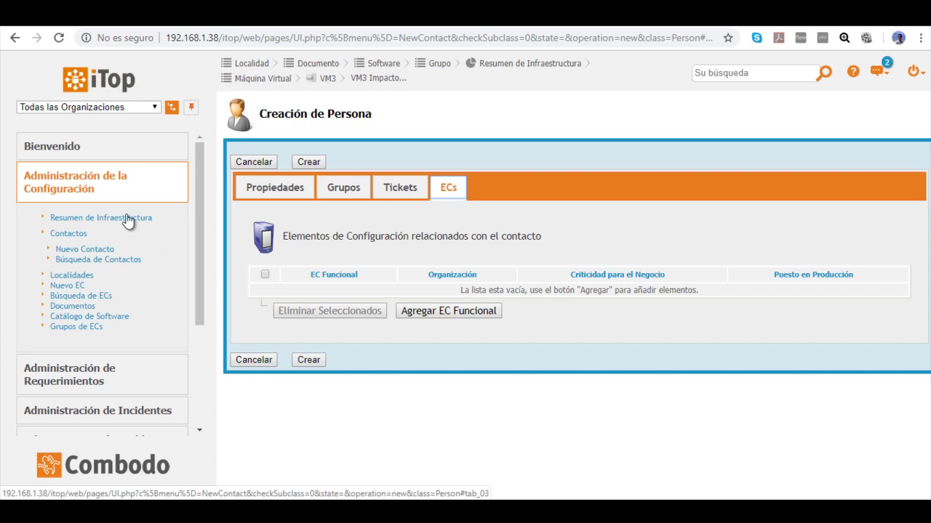
- Discard the Persona form, start a new contact of type Grupo de Trabajo and look over its Propiedades fields
click(85, 242)
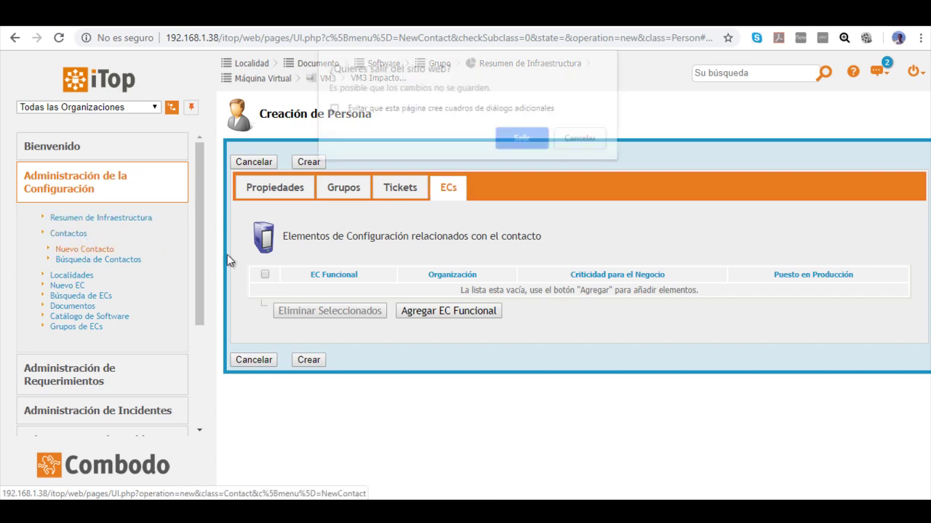
click(523, 139)
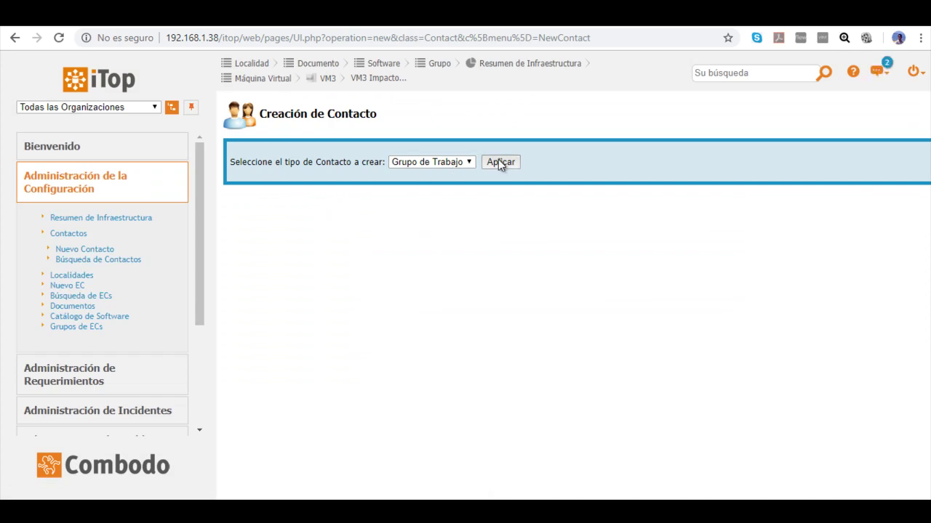
click(498, 161)
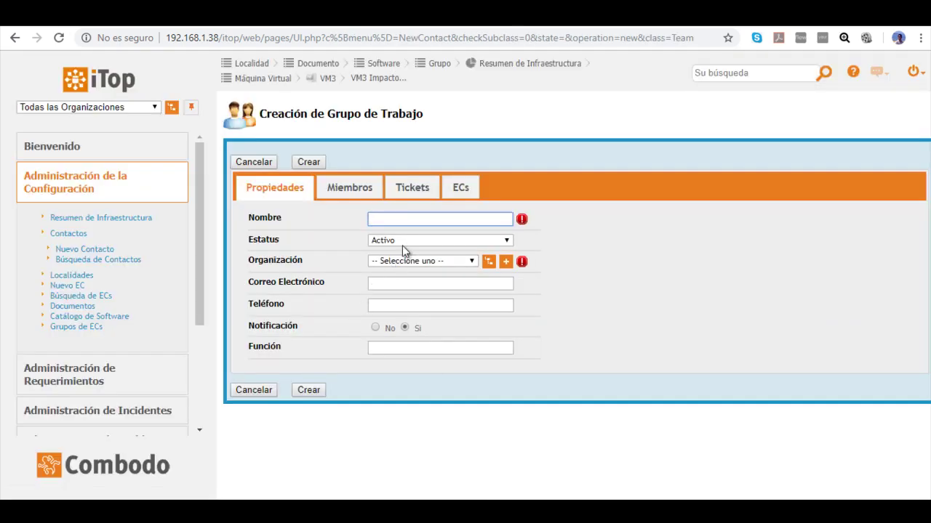
click(392, 216)
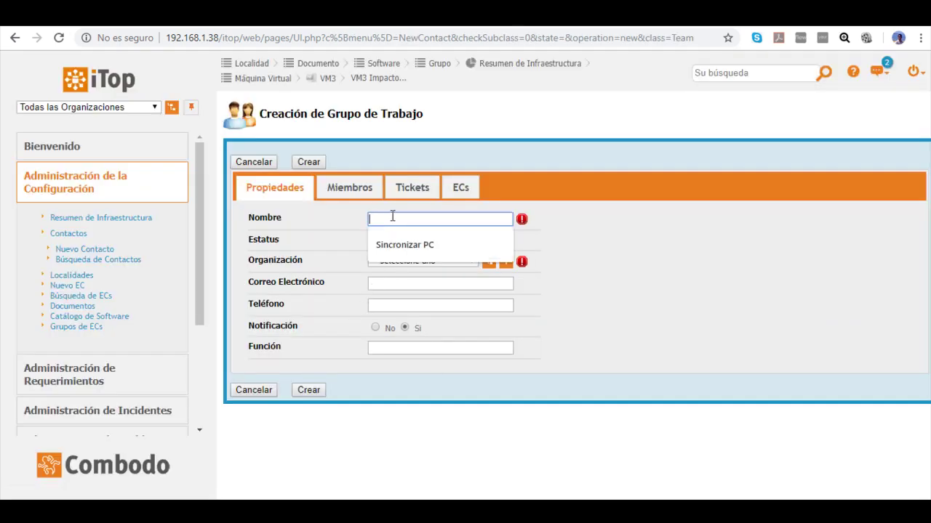
click(576, 239)
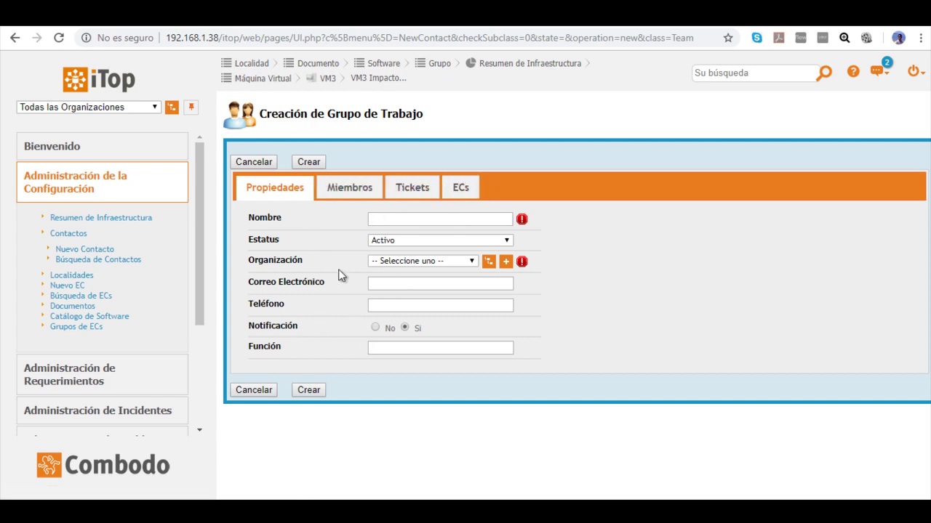
click(283, 338)
- Leave the Grupo de Trabajo form without saving and browse the Resumen de Infraestructura page from start to end
scroll(176, 244, down, 1)
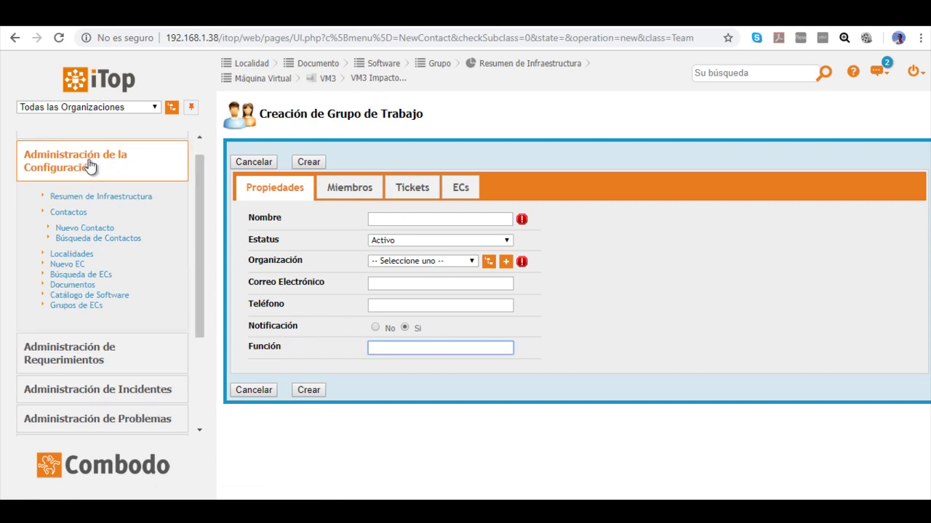
click(85, 196)
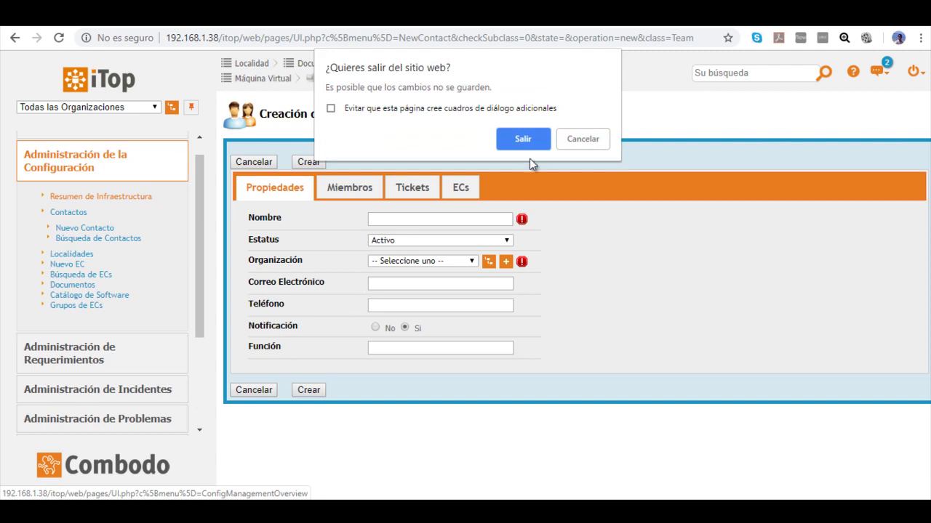
click(524, 140)
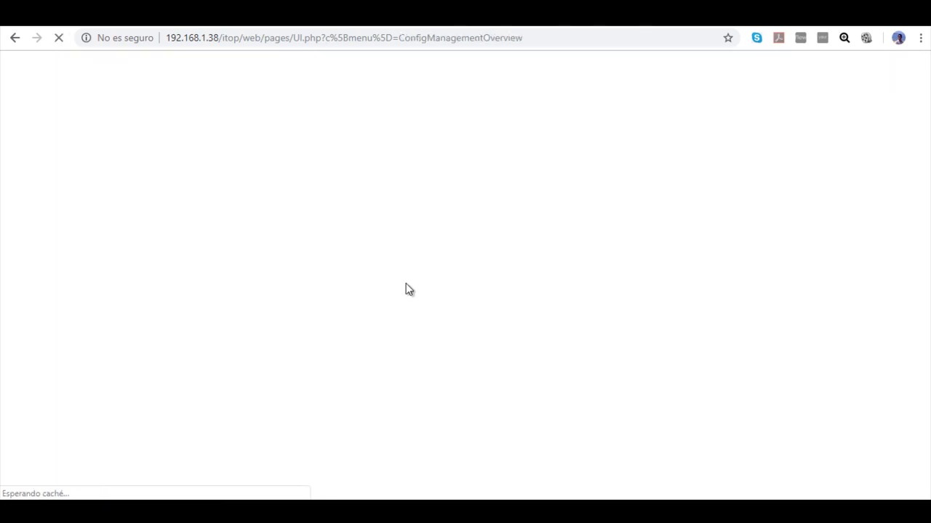
scroll(611, 314, down, 3)
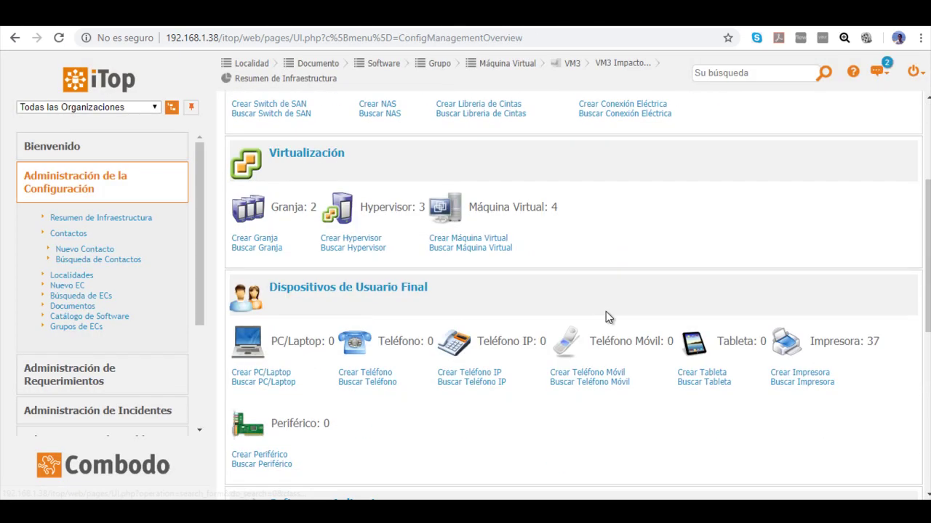
scroll(605, 311, down, 3)
scroll(592, 310, down, 2)
scroll(588, 312, up, 2)
scroll(588, 316, up, 6)
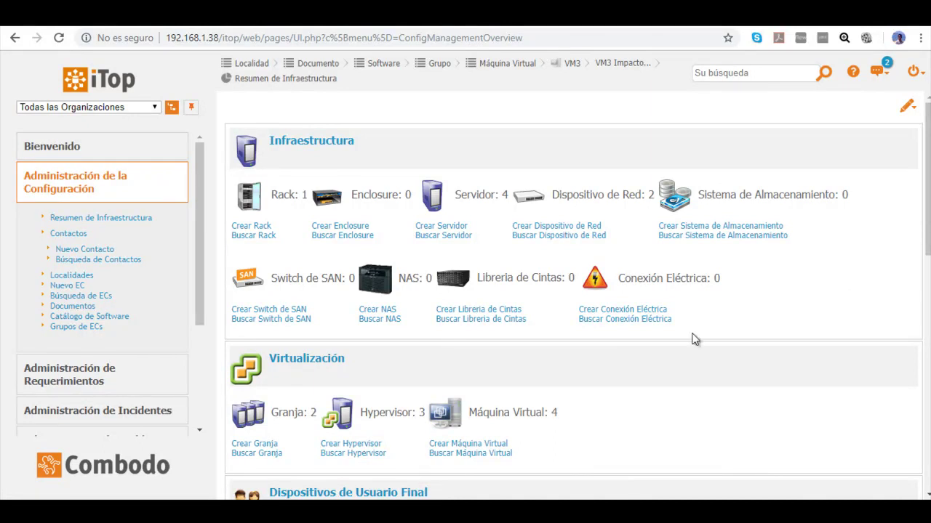
- Examine the CI types under Infraestructura, Virtualización and Dispositivos de Usuario Final in the infrastructure overview
scroll(778, 305, down, 3)
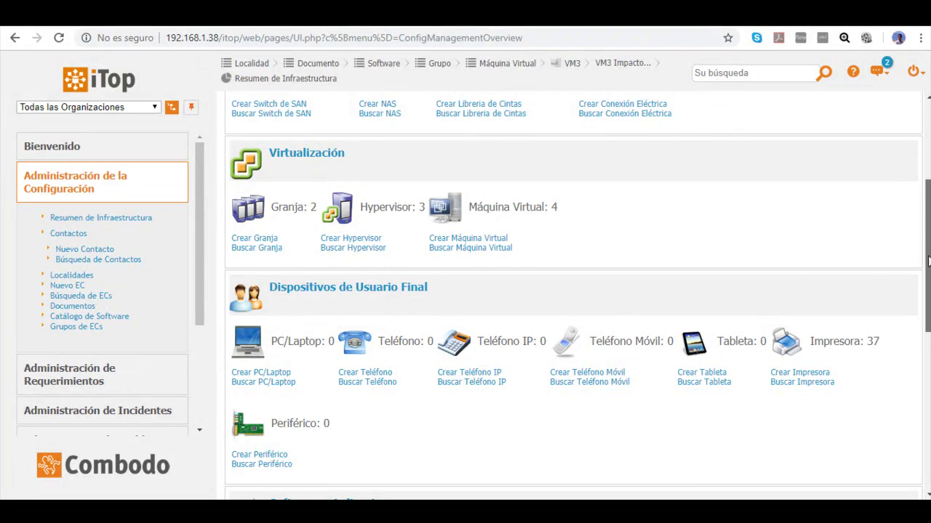
scroll(919, 260, down, 2)
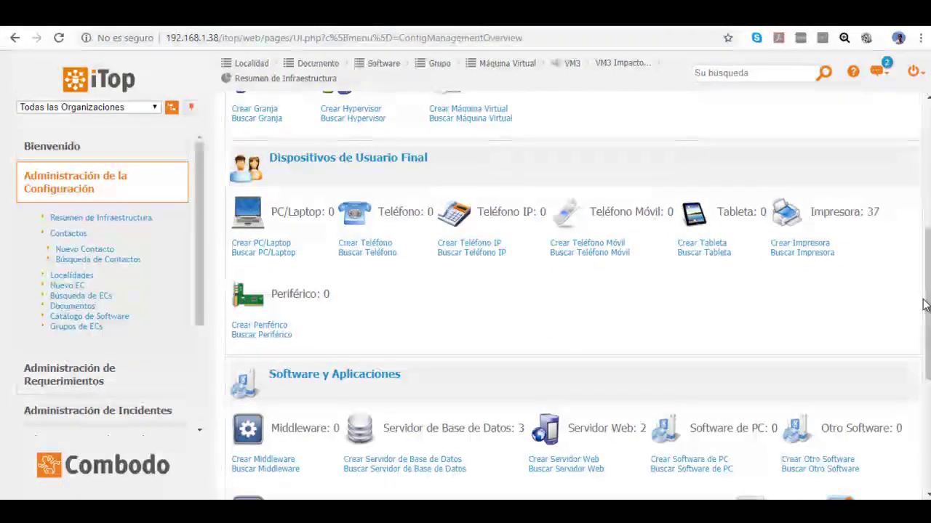
scroll(929, 375, down, 3)
drag(928, 375, 928, 218)
scroll(756, 264, up, 1)
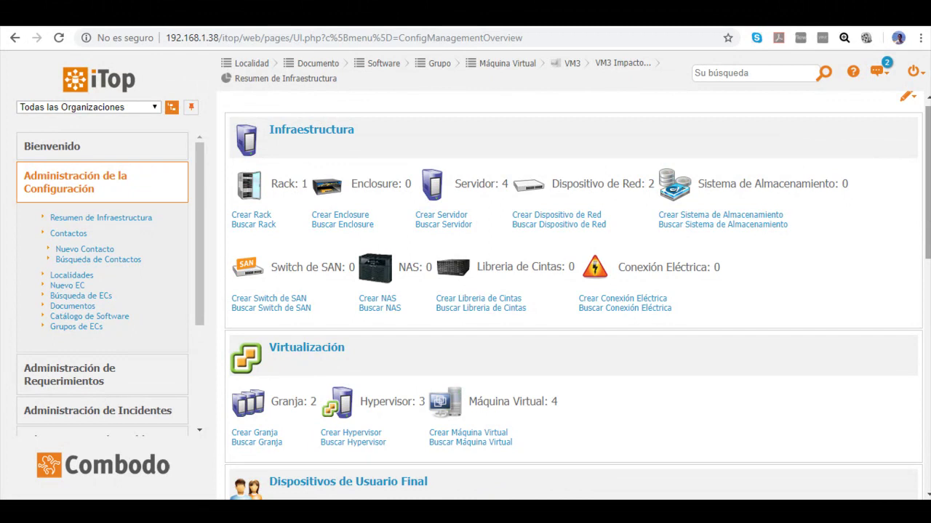
scroll(759, 314, down, 1)
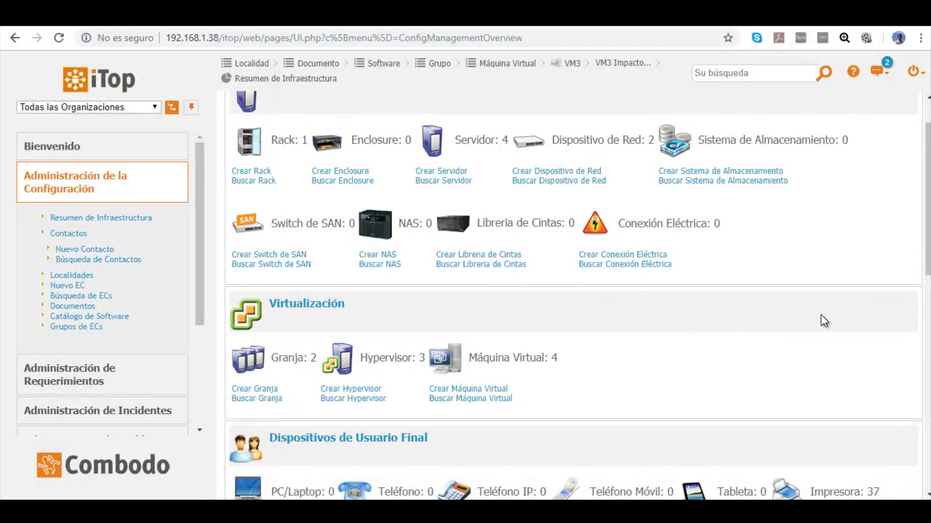
scroll(921, 234, down, 1)
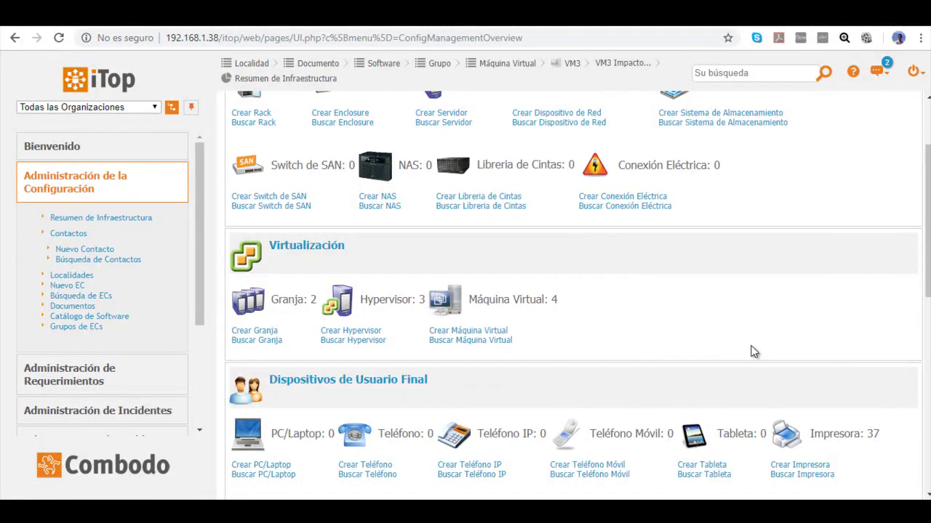
scroll(925, 247, up, 1)
scroll(928, 240, up, 1)
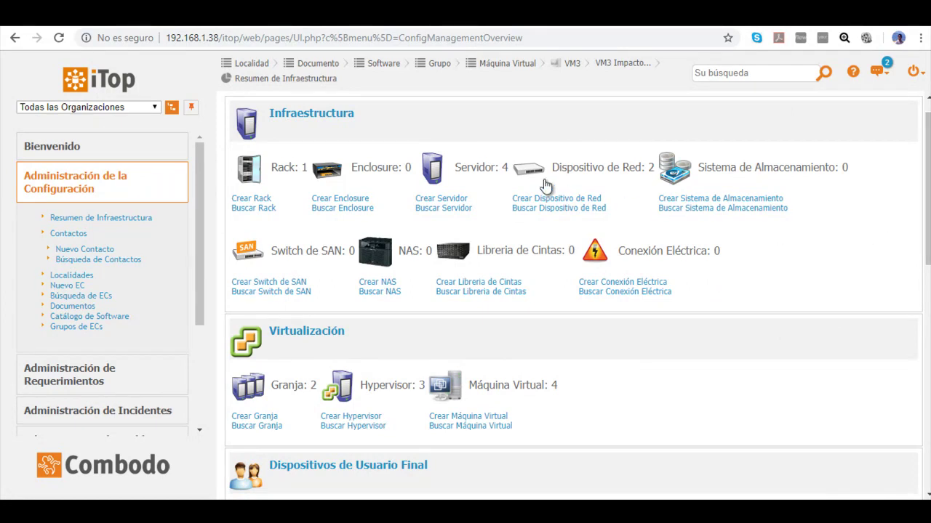
- Examine the CI types under Software y Aplicaciones and Misceláneo, and return to the Infraestructura section
drag(927, 183, 929, 335)
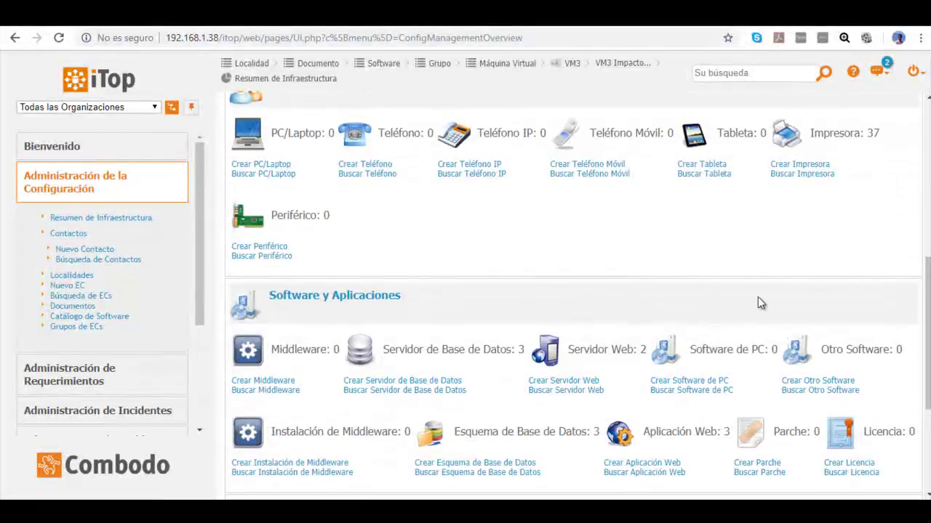
scroll(757, 297, down, 2)
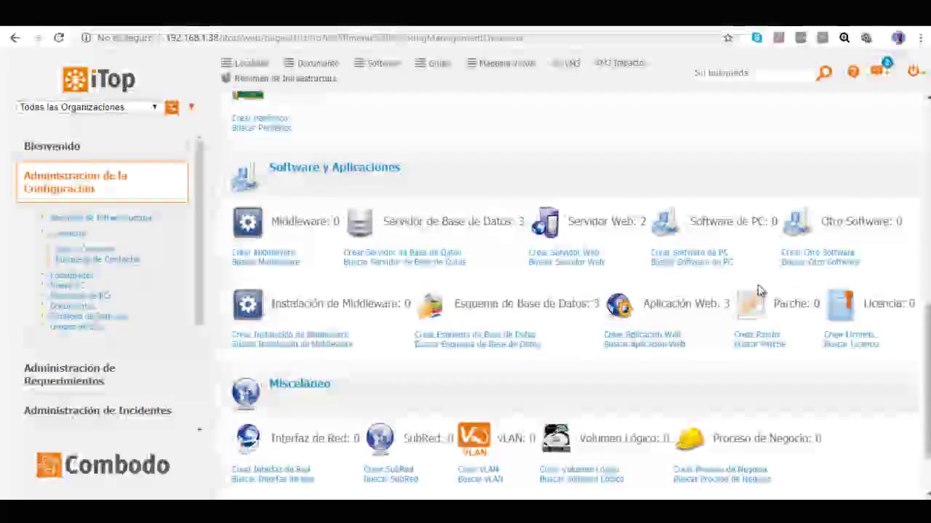
scroll(759, 313, down, 1)
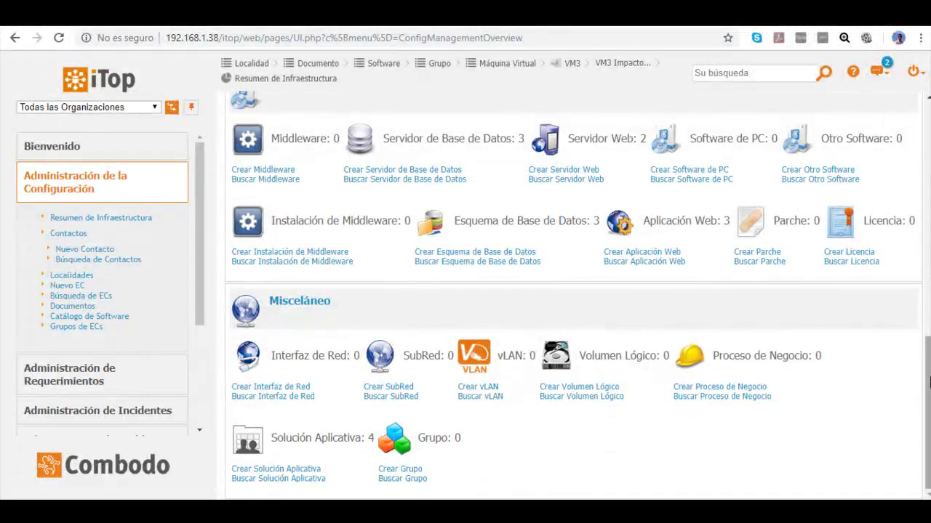
scroll(204, 391, down, 4)
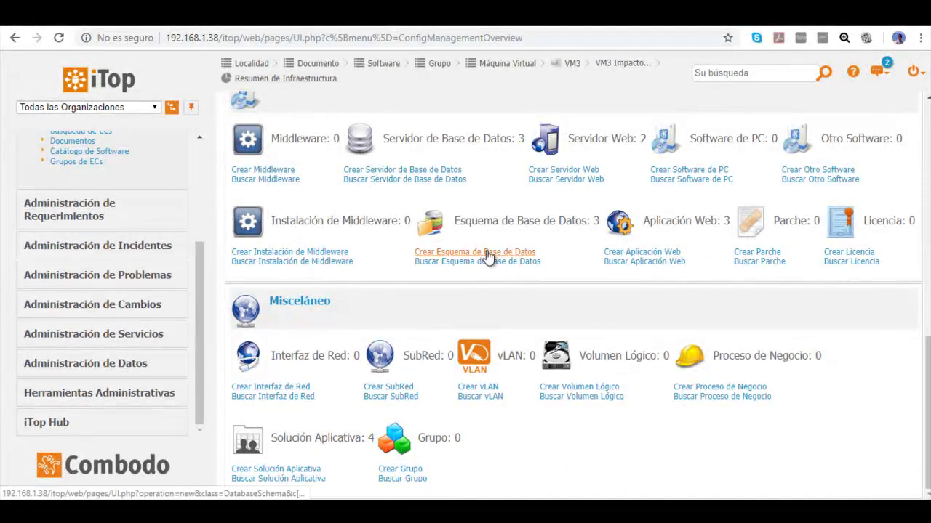
scroll(581, 267, up, 4)
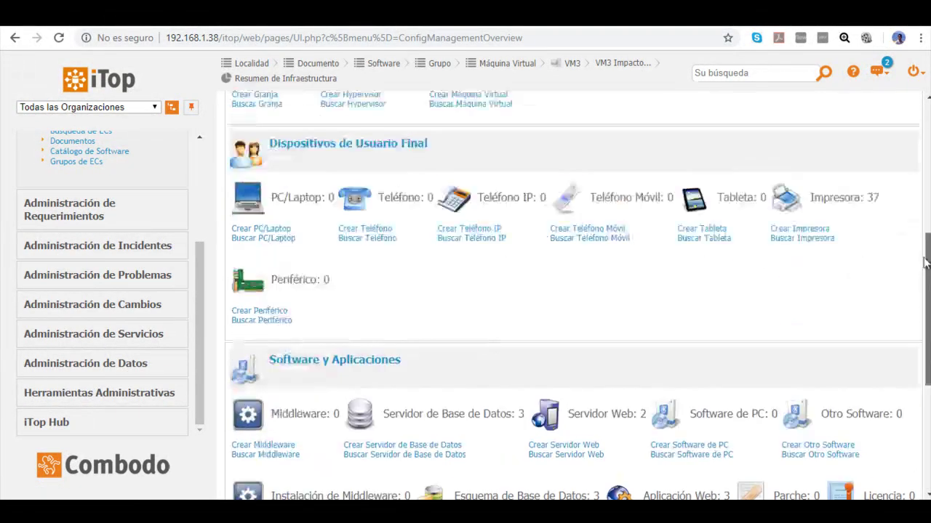
scroll(651, 301, up, 3)
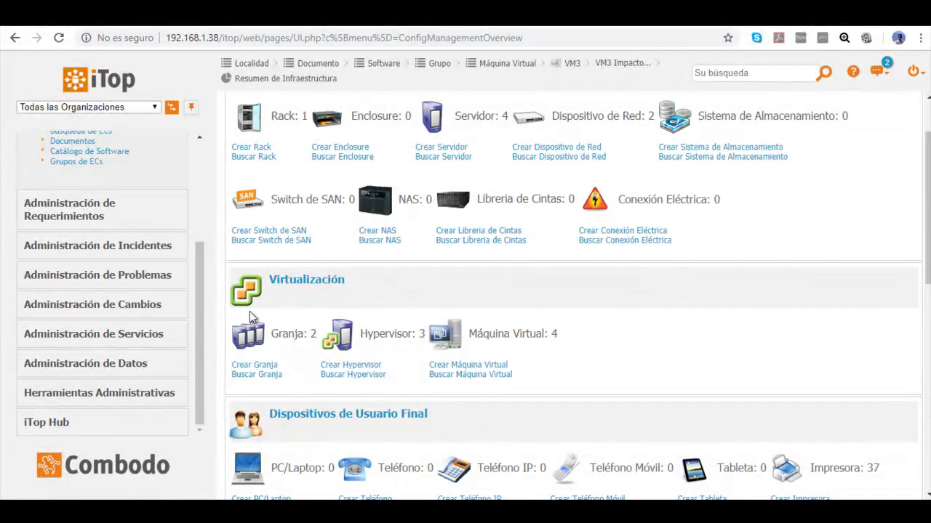
- Look over the administrative tools and open the CSV import assistant from data administration
click(149, 394)
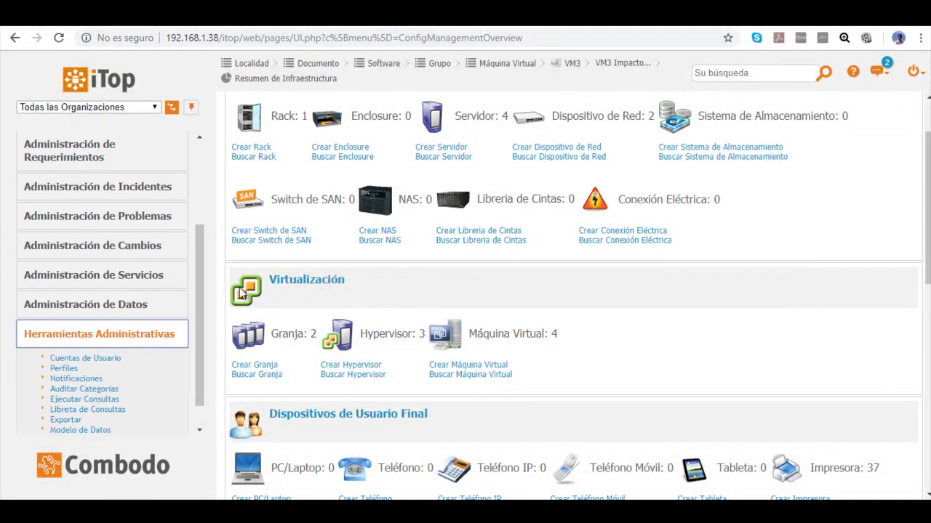
scroll(192, 318, down, 3)
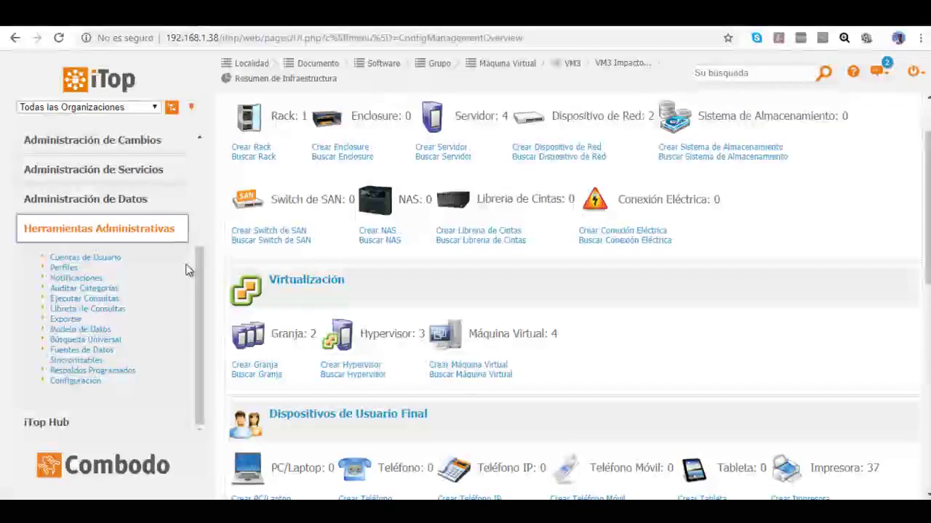
click(120, 203)
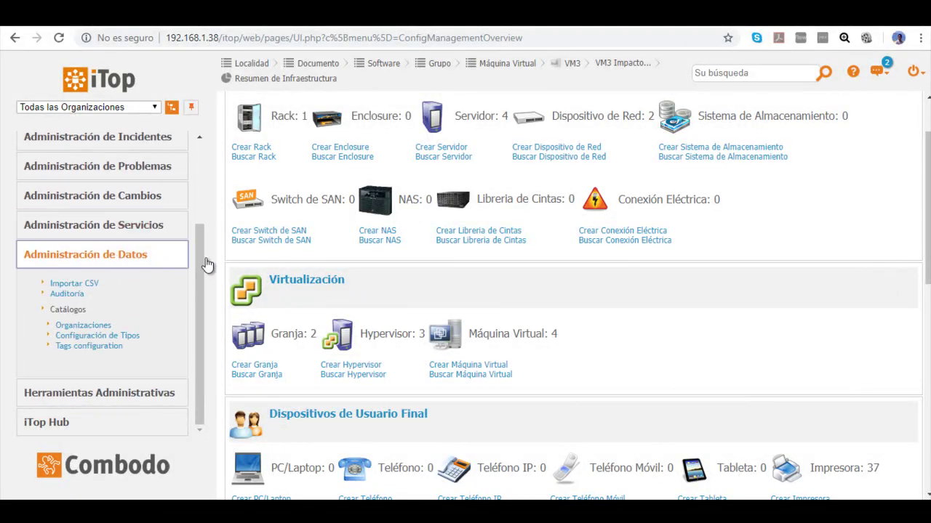
click(72, 284)
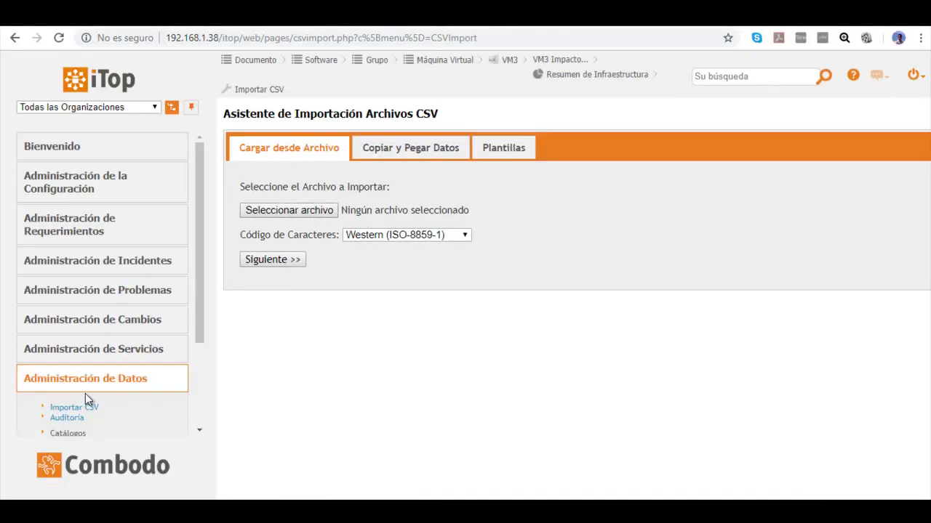
- Load Impresora Export.csv from the desktop with Unicode (UTF-8) encoding and proceed to the CSV data options
click(294, 212)
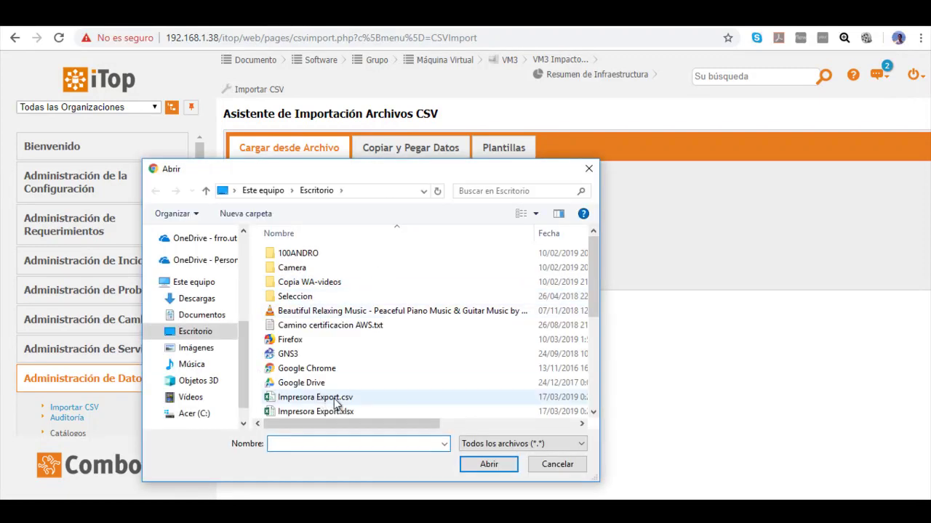
click(340, 404)
click(490, 466)
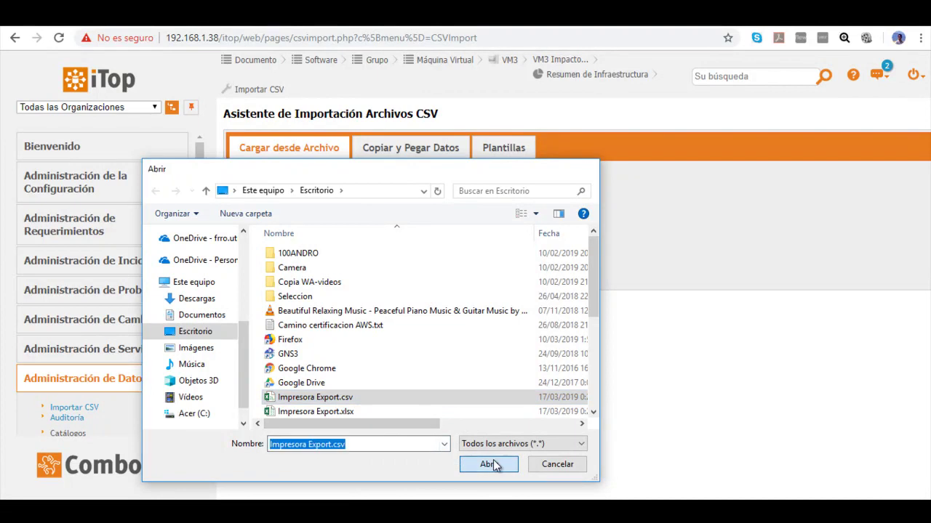
click(422, 234)
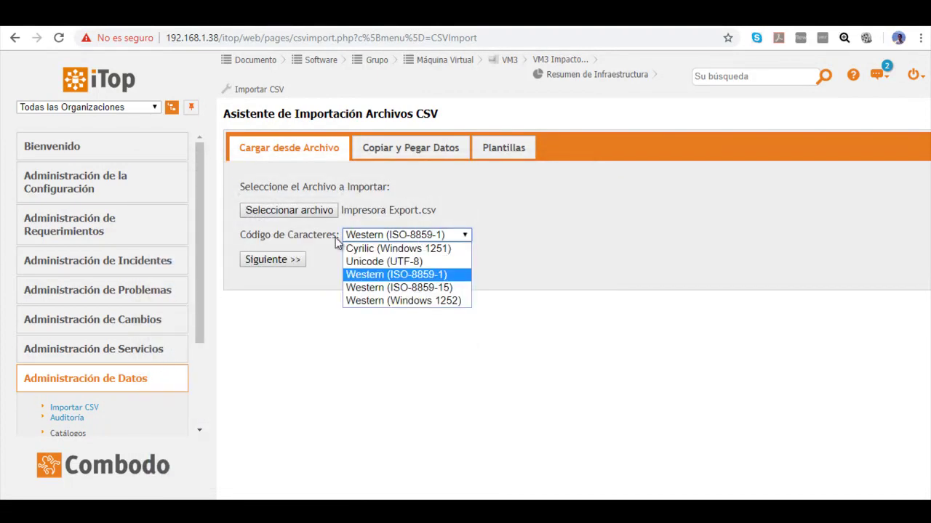
click(387, 261)
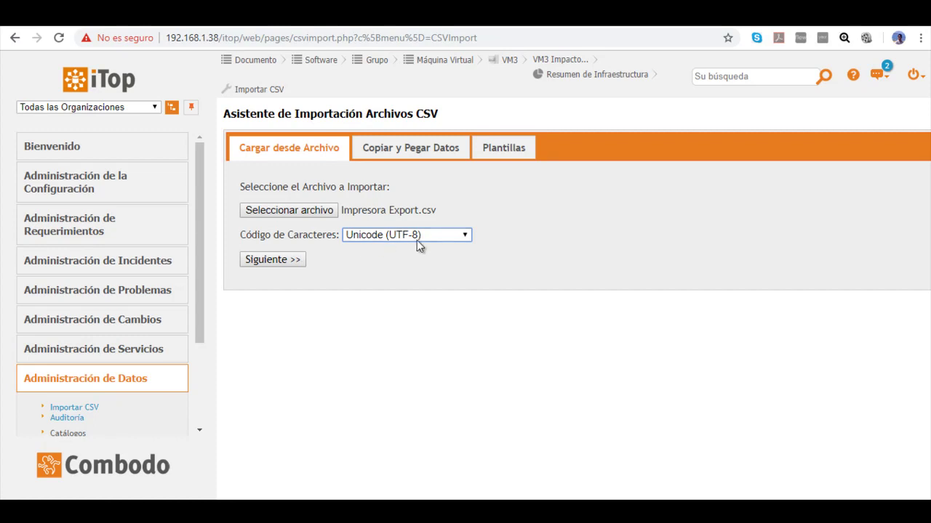
click(281, 260)
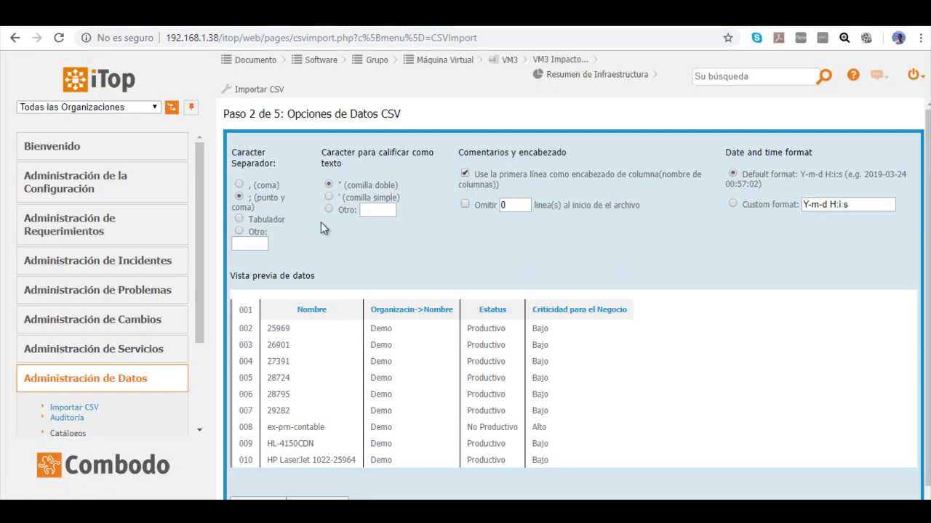
- Keep the semicolon-separated CSV options and choose Impresora as the class to import
scroll(519, 320, down, 1)
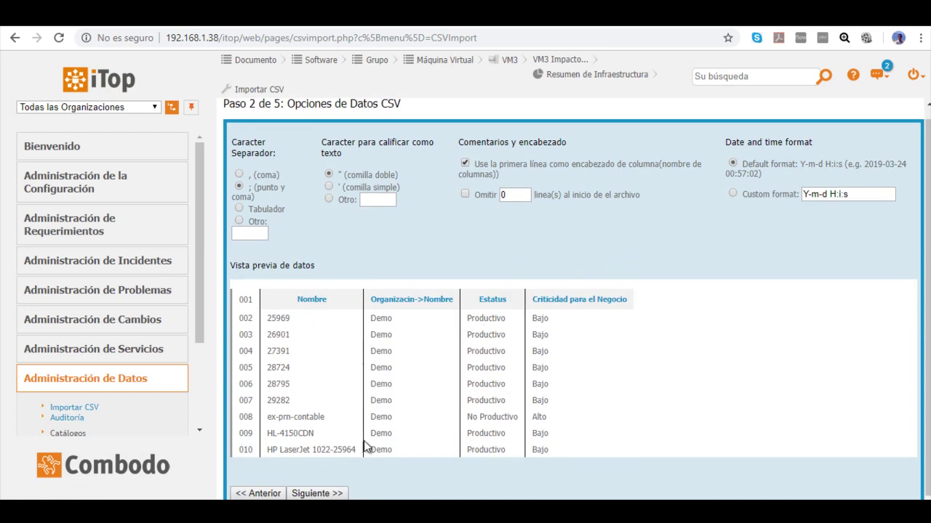
click(320, 493)
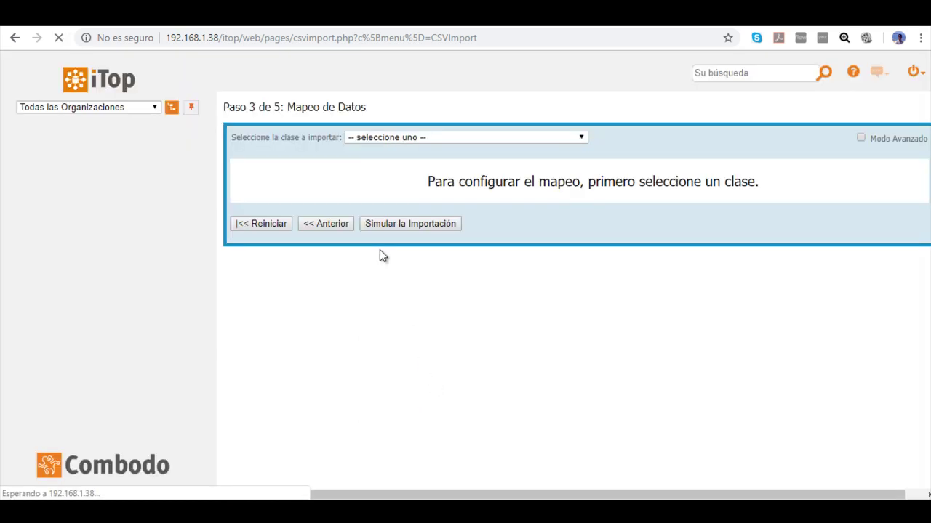
click(412, 145)
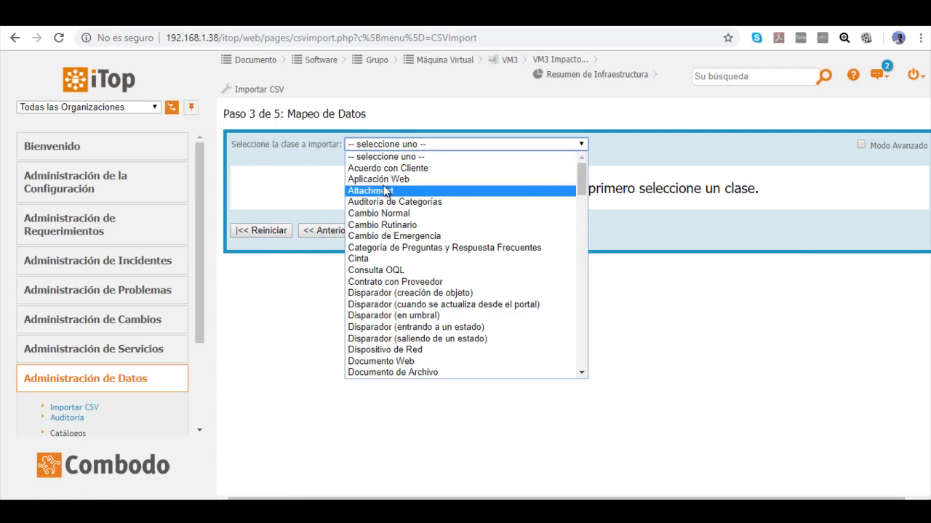
scroll(411, 240, down, 5)
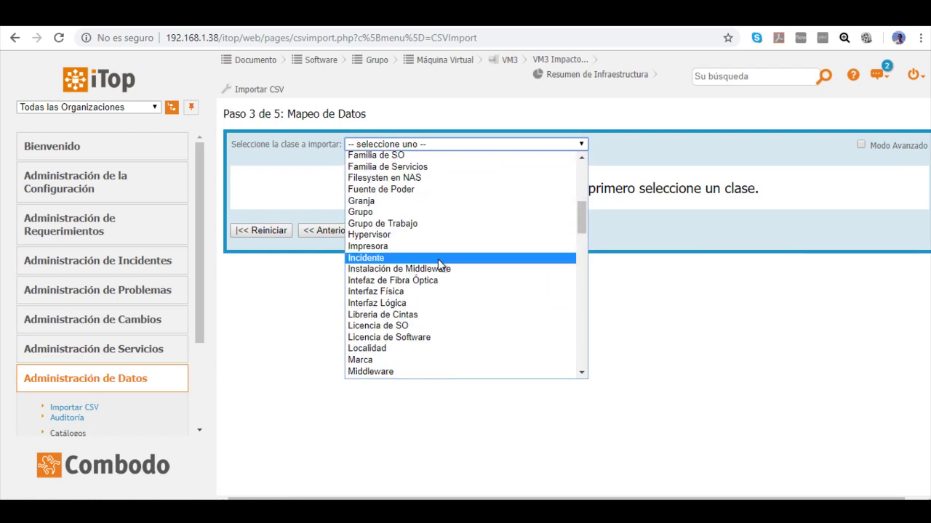
click(402, 249)
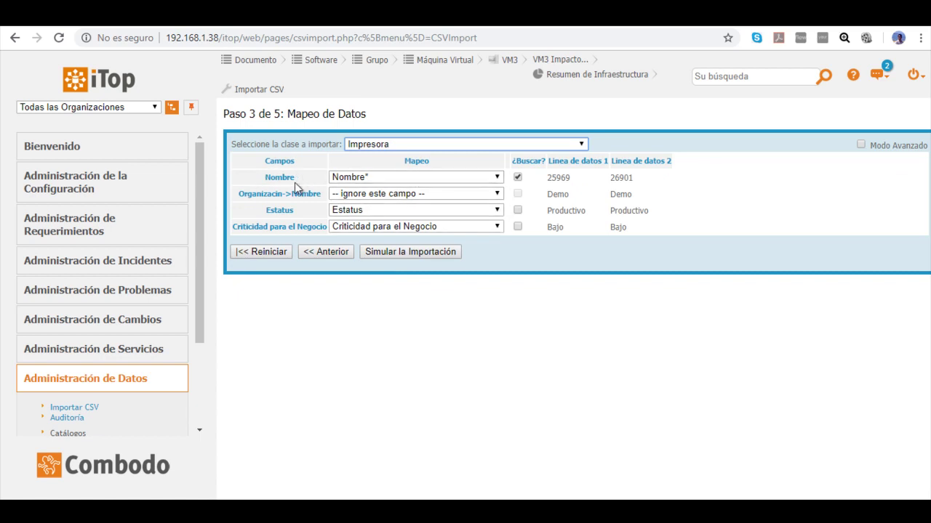
- Map the organization column to Organización->Nombre and include organization, status and business criticality as search keys
click(482, 194)
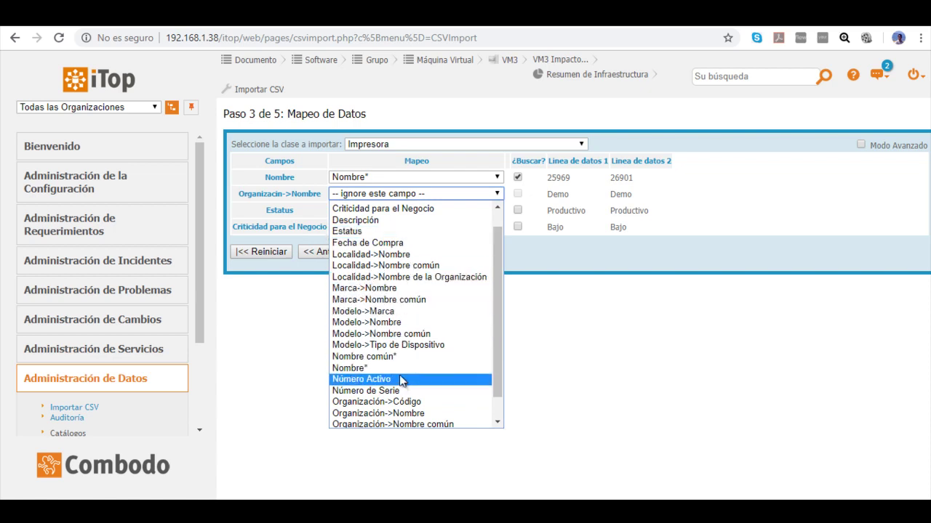
scroll(407, 374, down, 1)
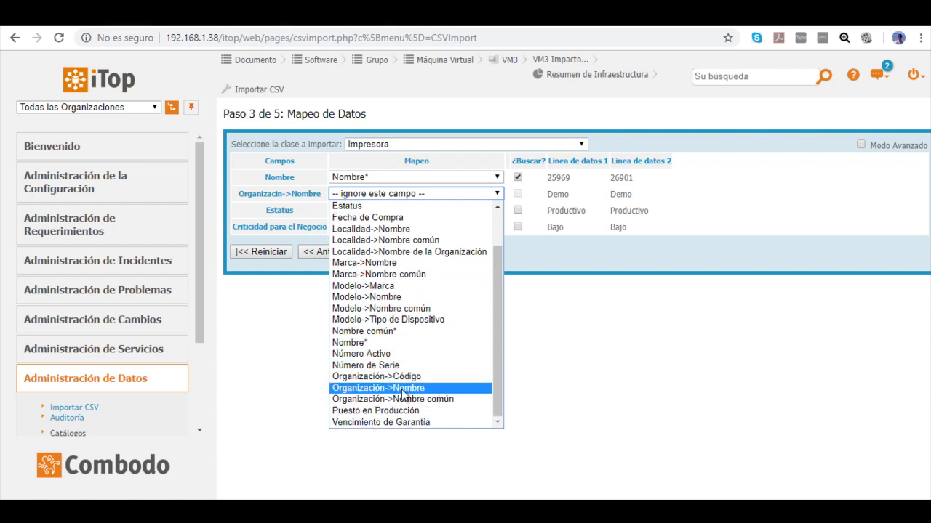
click(421, 389)
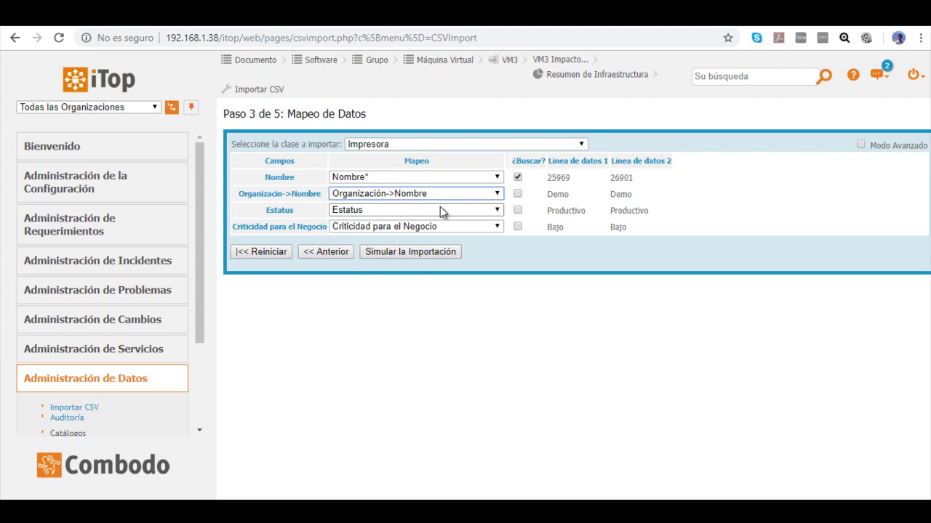
click(518, 193)
click(518, 210)
click(518, 226)
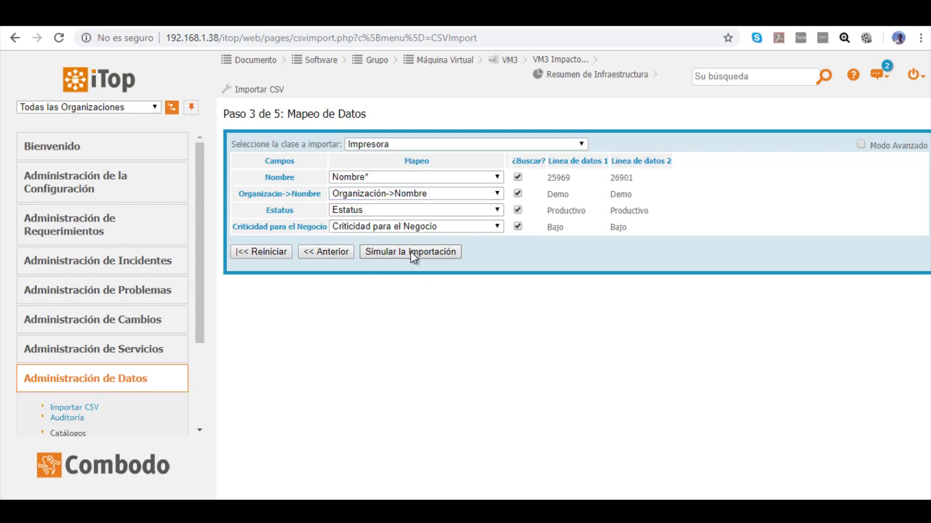
- Simulate the printer import and review its rows, and import the data, finishing back at the start of the assistant
click(434, 254)
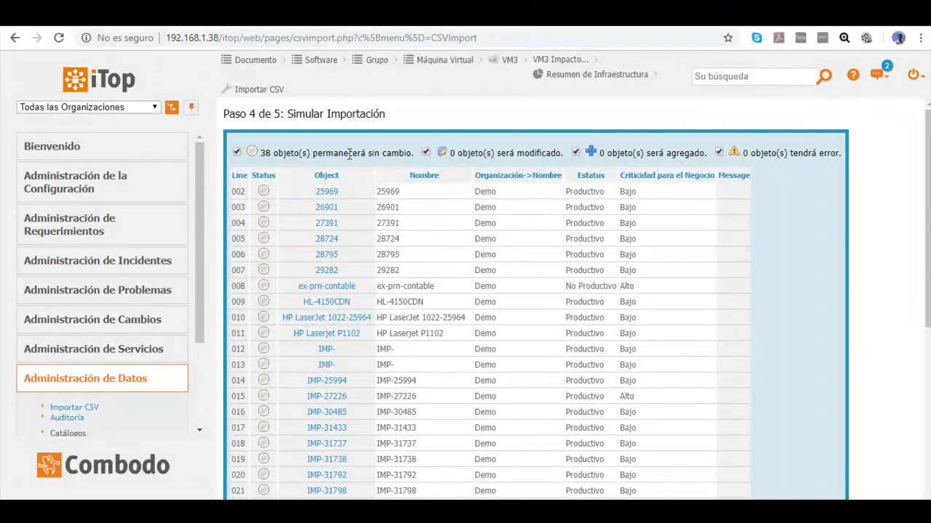
triple_click(270, 152)
click(313, 154)
scroll(366, 264, down, 2)
scroll(368, 212, up, 2)
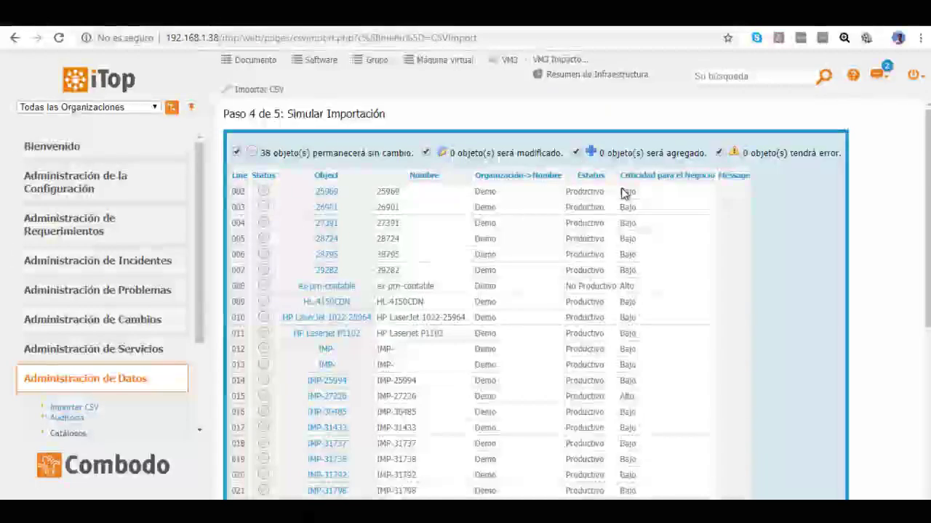
drag(305, 153, 390, 152)
scroll(378, 233, down, 3)
scroll(389, 282, down, 3)
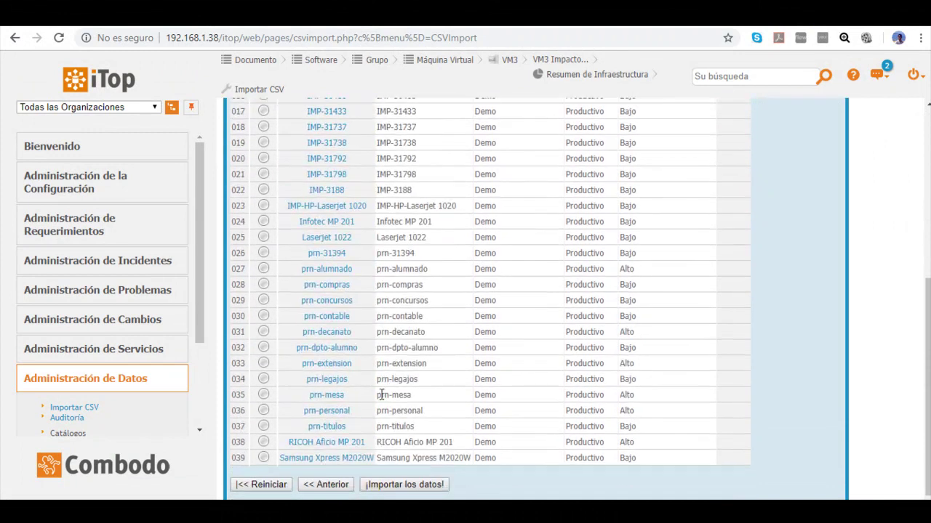
click(367, 485)
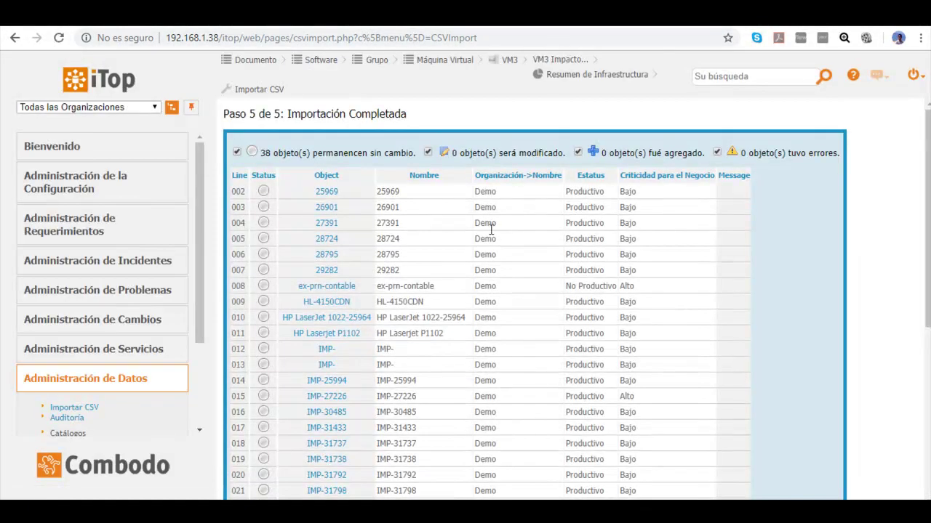
scroll(436, 327, down, 5)
click(306, 485)
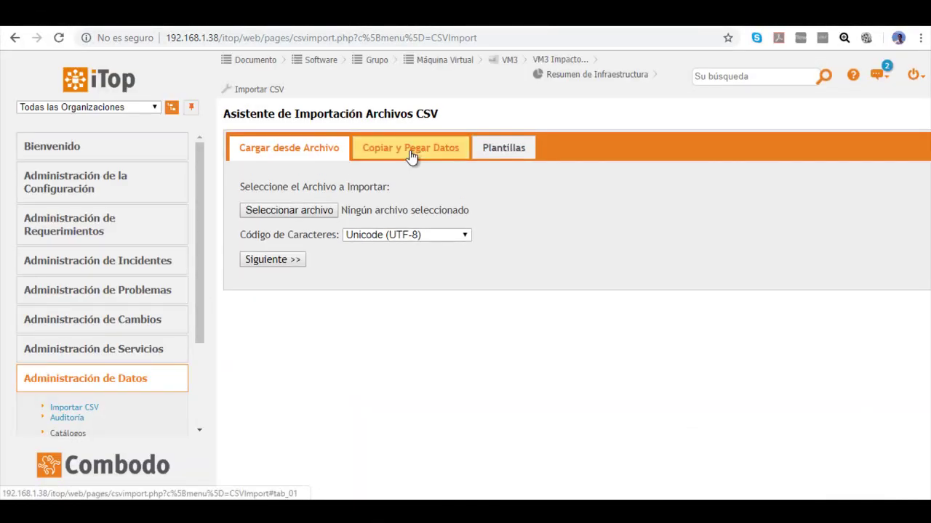
- Look at the copy-and-paste import option and display the import template for the NAS class
click(412, 157)
click(496, 148)
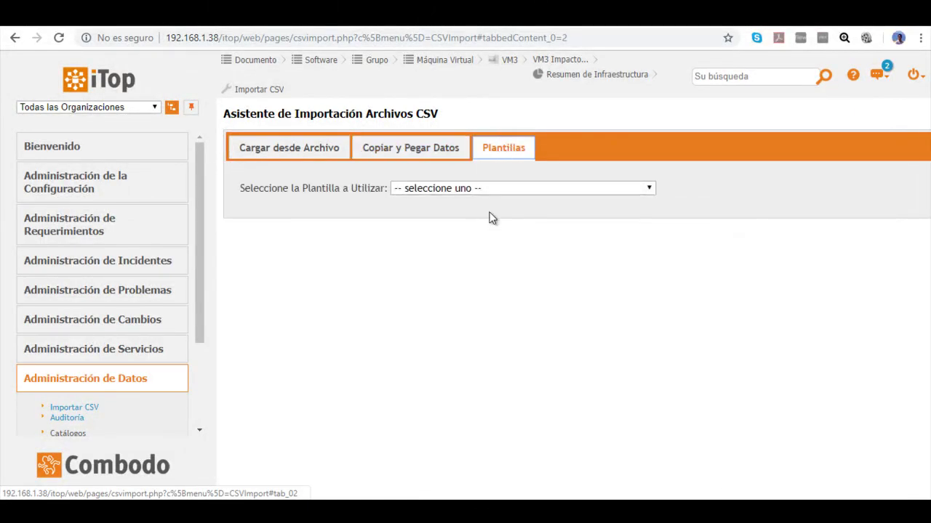
click(482, 188)
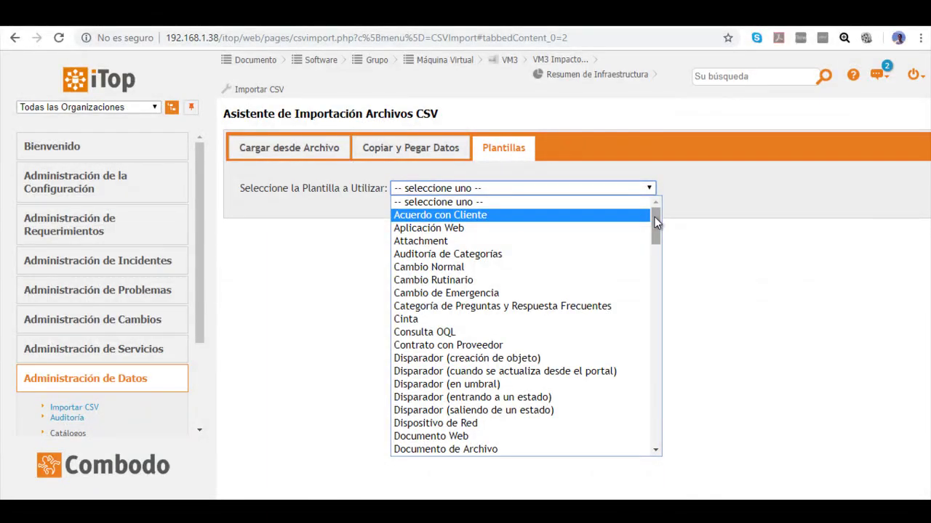
drag(654, 217, 659, 258)
scroll(509, 360, down, 2)
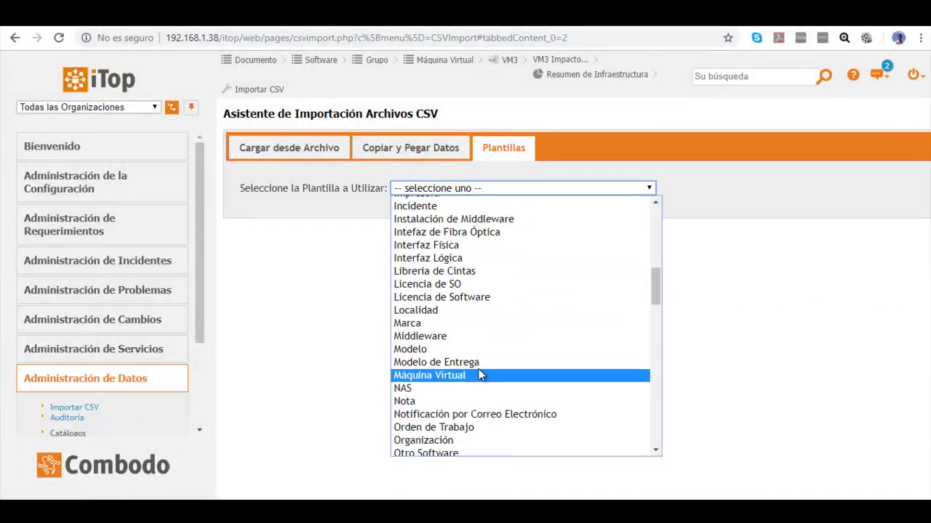
scroll(422, 373, down, 2)
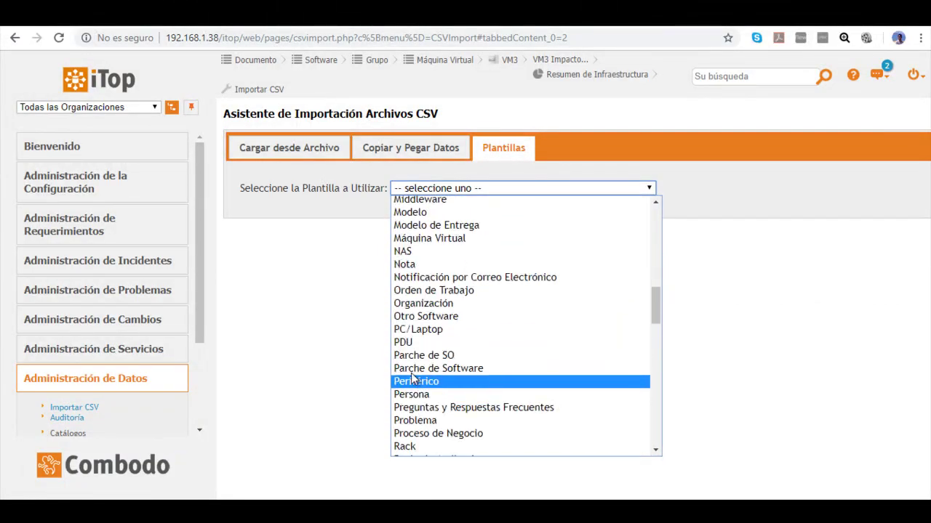
click(412, 251)
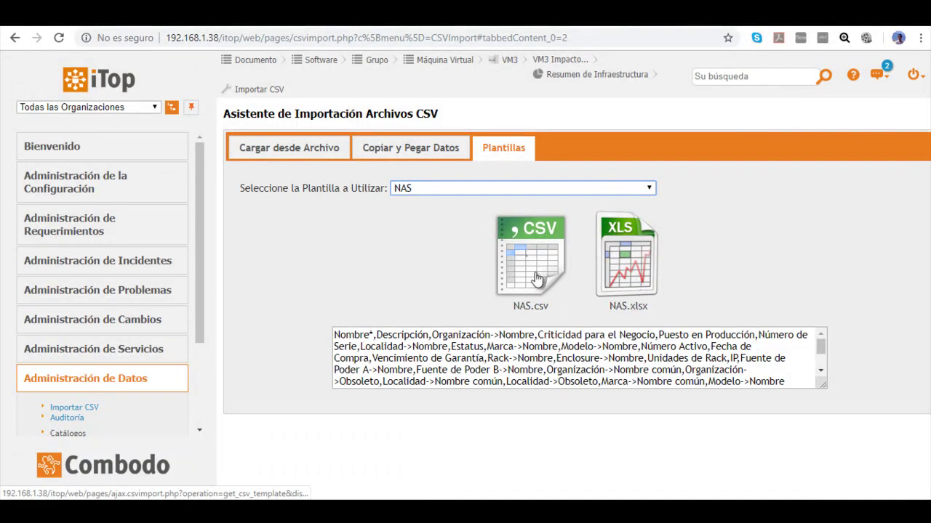
- Examine the full list of column names in the NAS template, enlarging its text area
drag(372, 334, 589, 415)
click(595, 398)
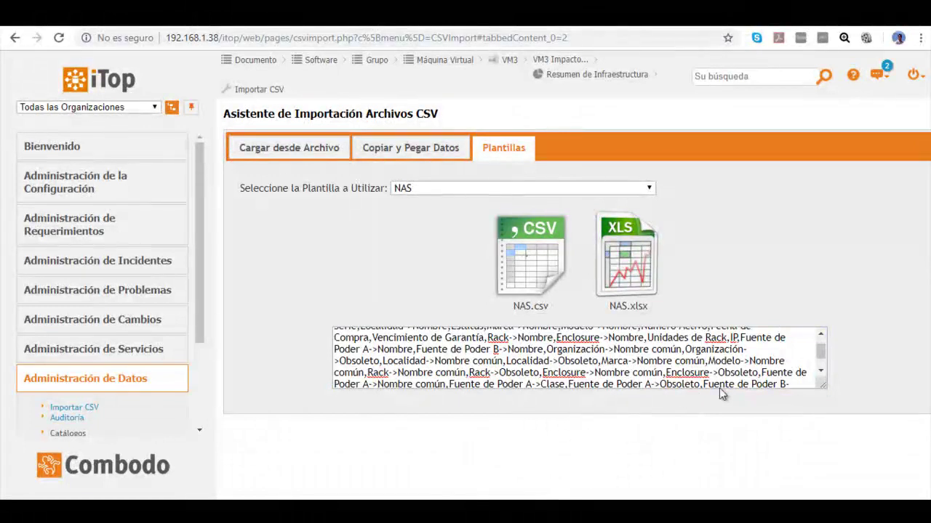
drag(824, 386, 840, 404)
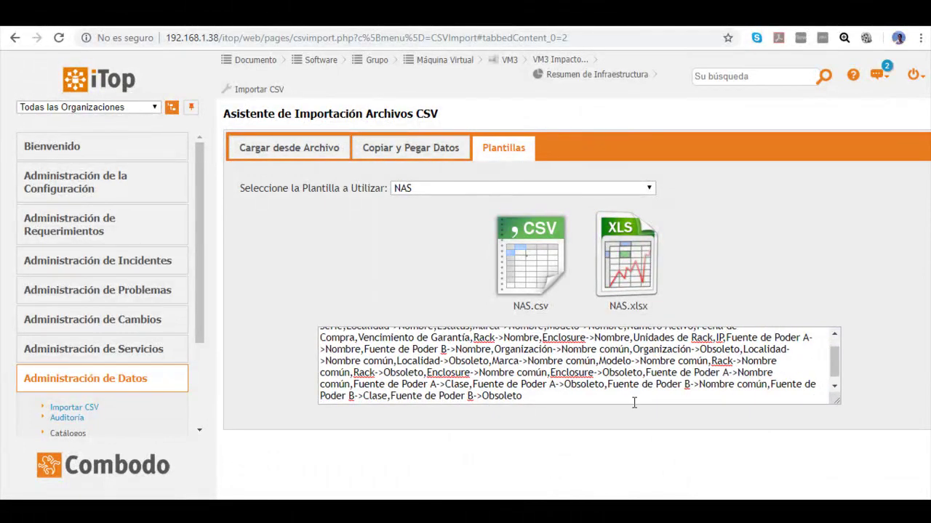
drag(572, 397, 437, 372)
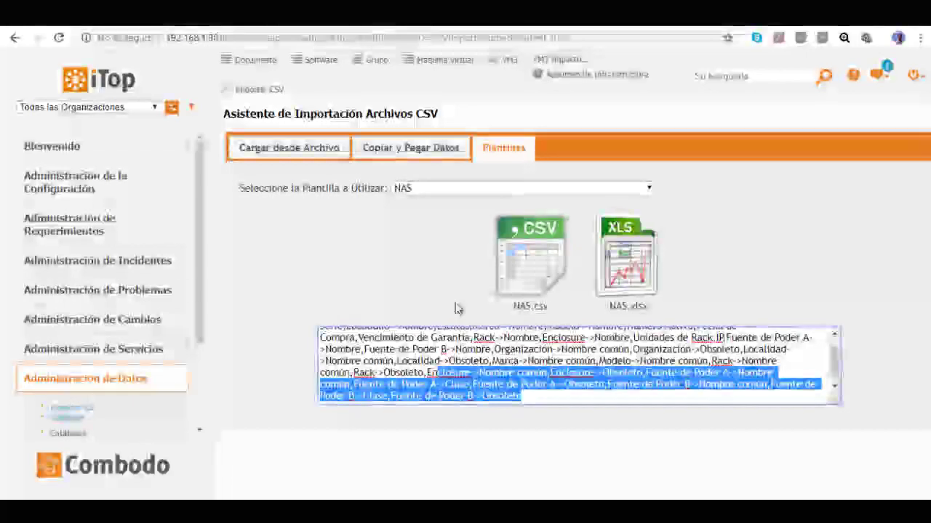
scroll(393, 336, up, 1)
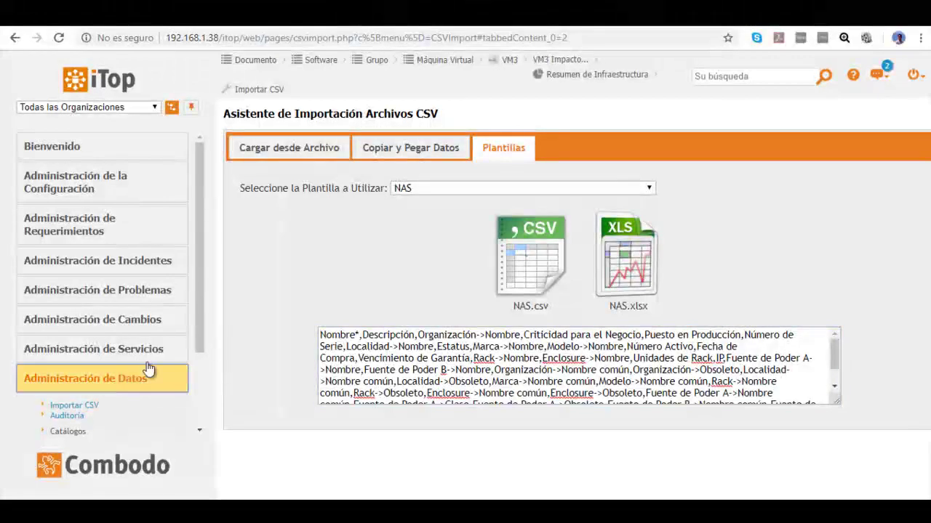
- Open the list of synchronizable data sources from the administrative tools
click(148, 370)
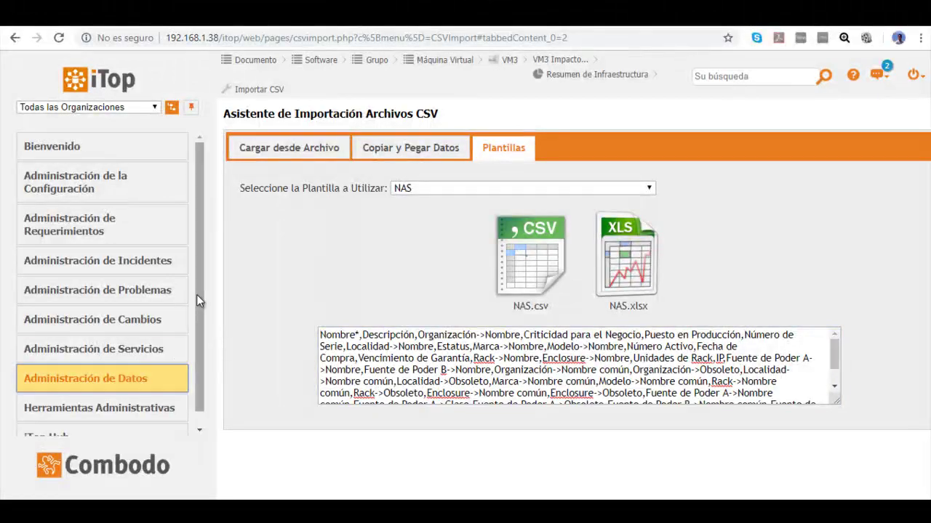
scroll(197, 305, down, 1)
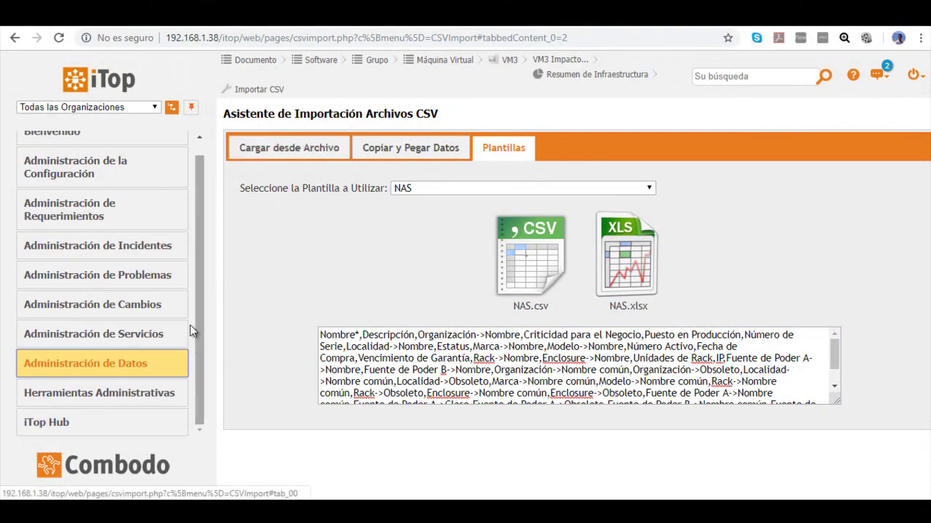
click(158, 389)
scroll(185, 316, down, 3)
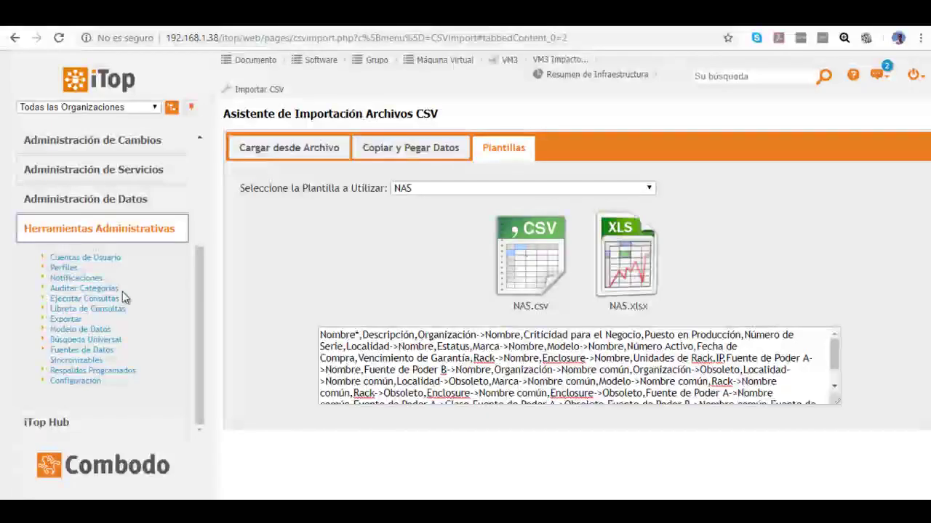
click(83, 353)
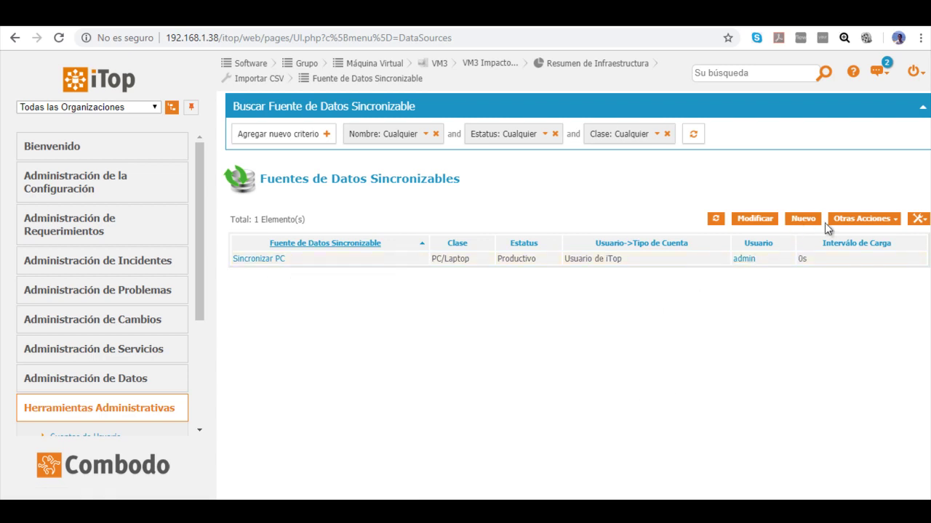
- Open the Sincronizar PC data source for modification and display its attribute settings
click(763, 222)
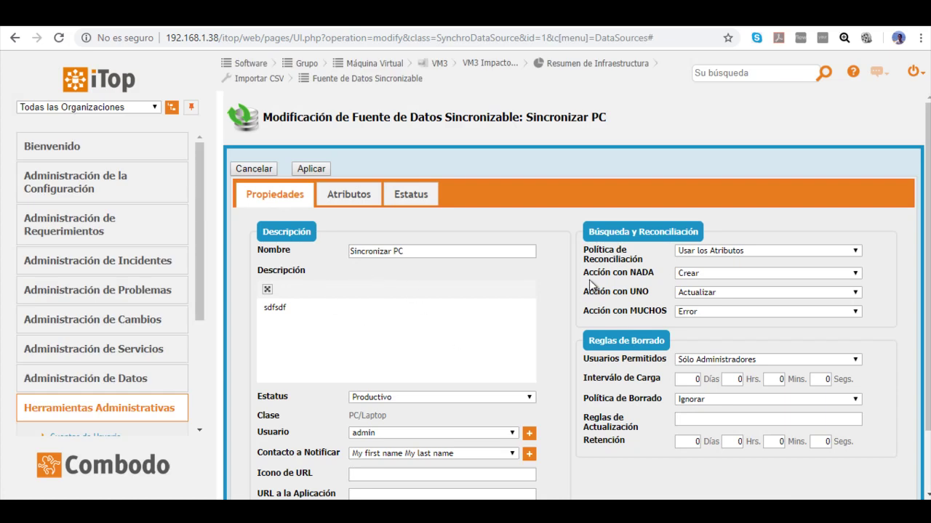
scroll(485, 304, down, 1)
click(349, 122)
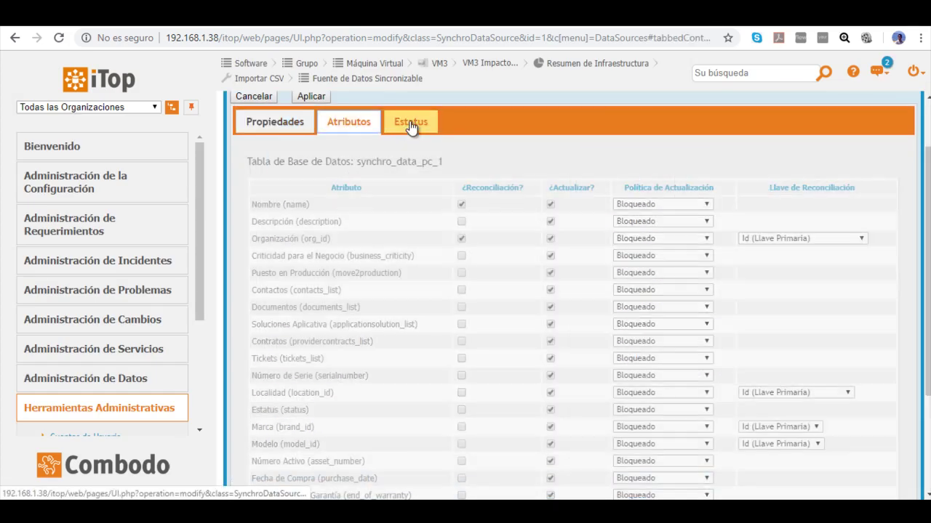
- Keep Bloqueado as the update policy for Nombre (name) and set the reconciliation key of Organización (org_id) to Nombre común
click(638, 203)
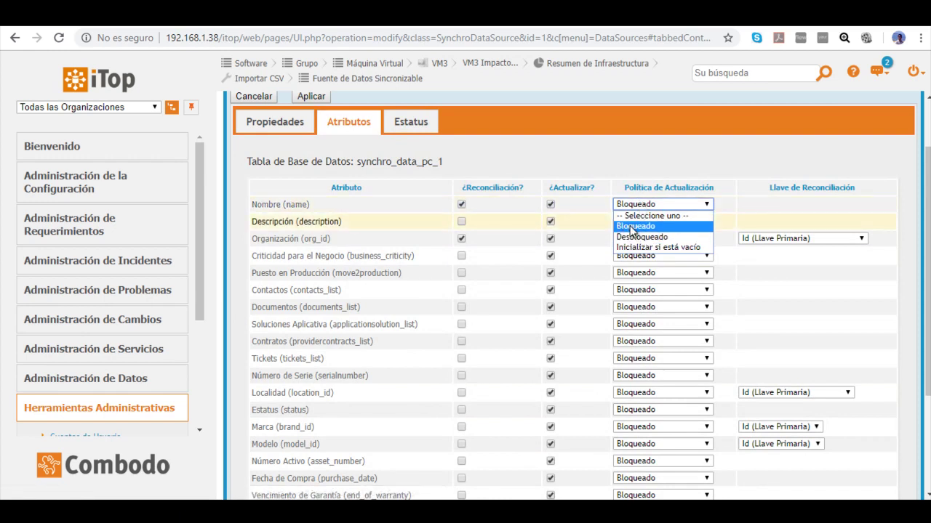
click(634, 227)
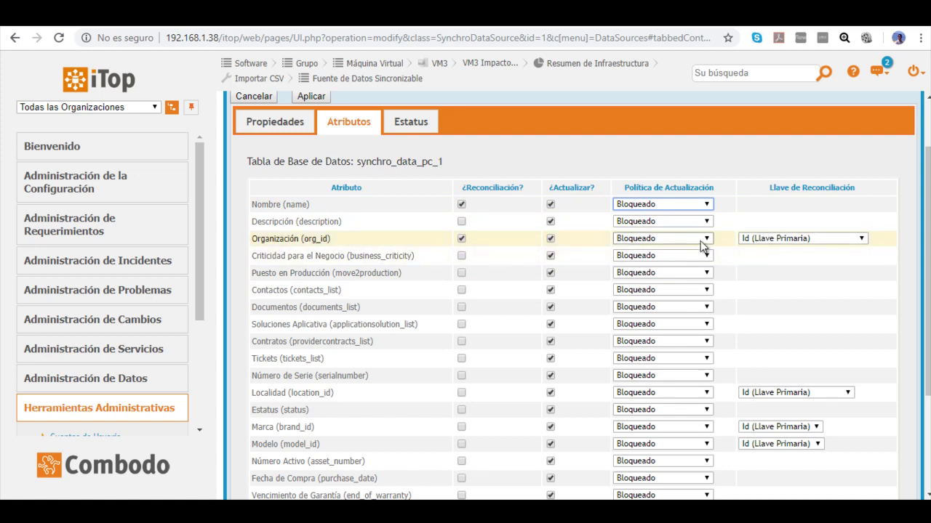
click(778, 239)
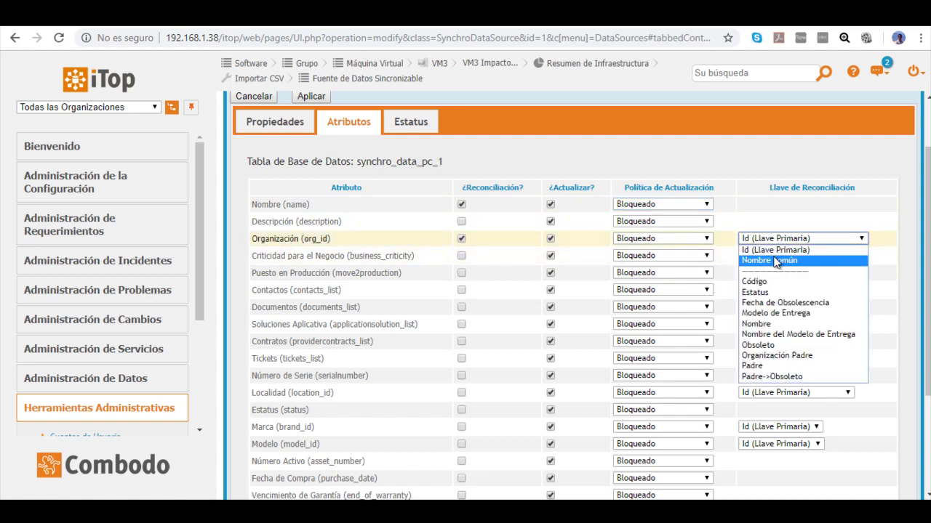
click(770, 261)
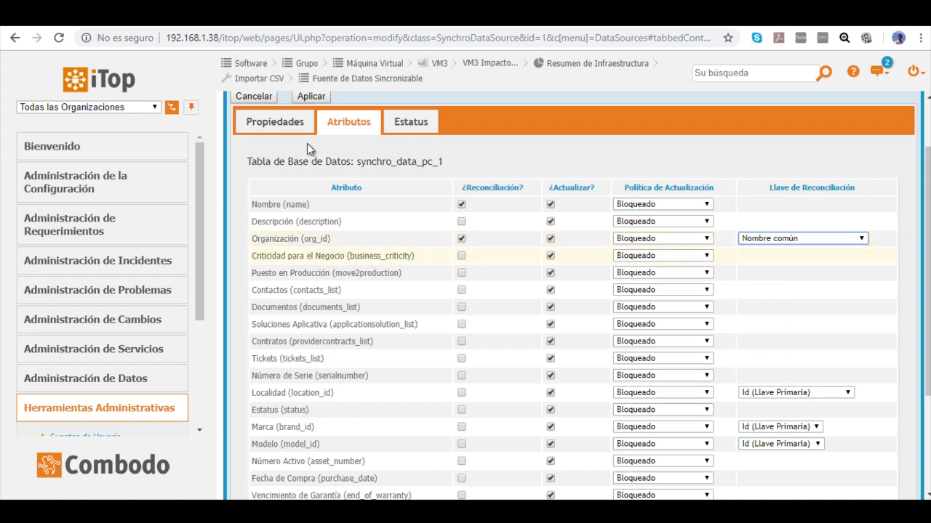
- Check the execution status and log information of the Sincronizar PC data source
click(278, 121)
click(411, 124)
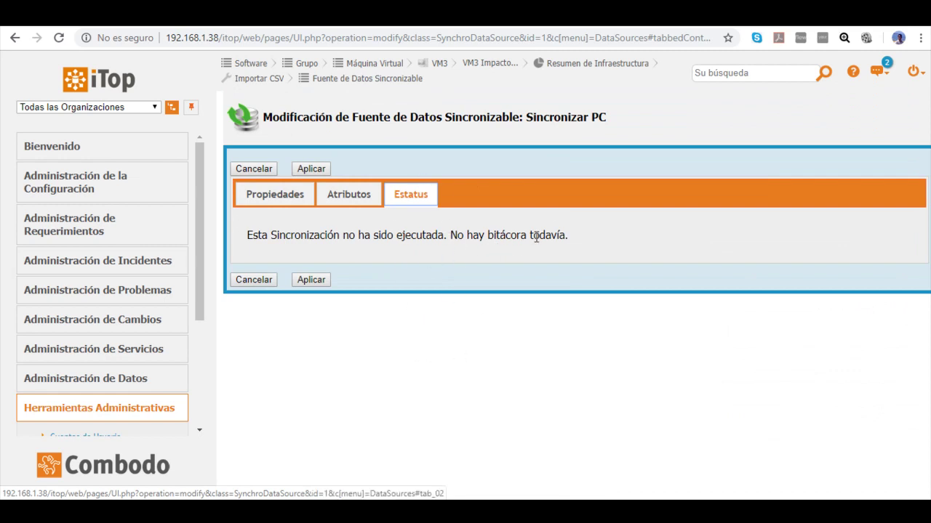
drag(568, 235, 362, 238)
click(416, 249)
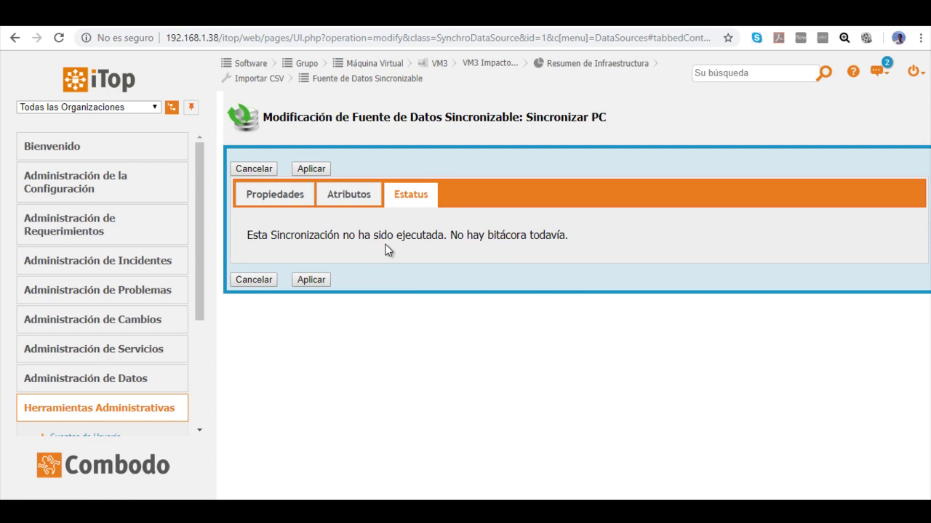
- Clear the description in the data source's properties and view its text editor in full screen before restoring its normal size
click(304, 203)
scroll(385, 232, down, 1)
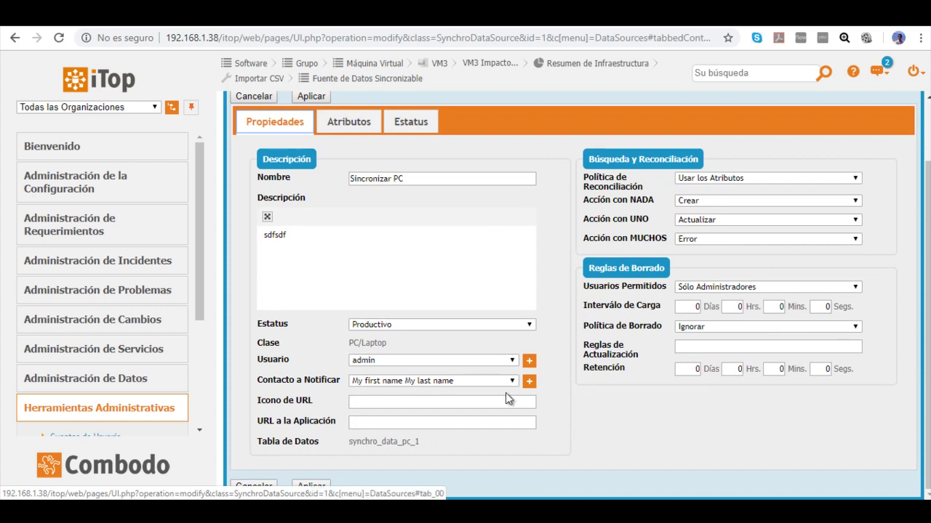
click(414, 278)
drag(312, 240, 237, 237)
key(BackSpace)
click(267, 218)
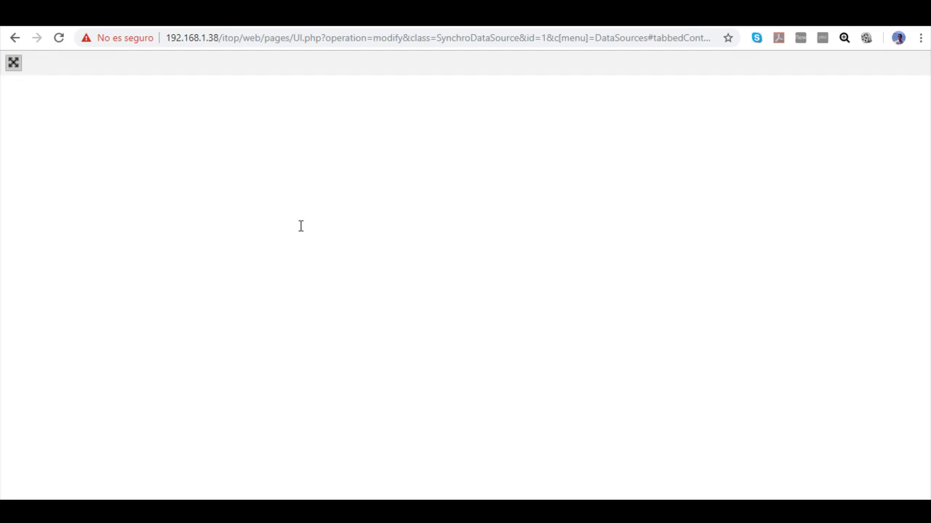
click(15, 66)
click(429, 280)
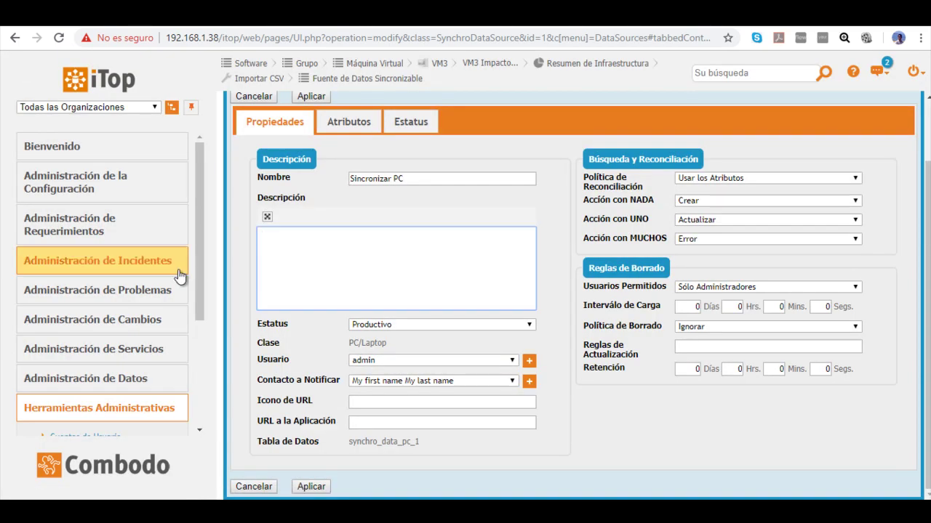
- Review the entries under Herramientas Administrativas and expand Administración de la Configuración to look over its entries
drag(197, 257, 221, 332)
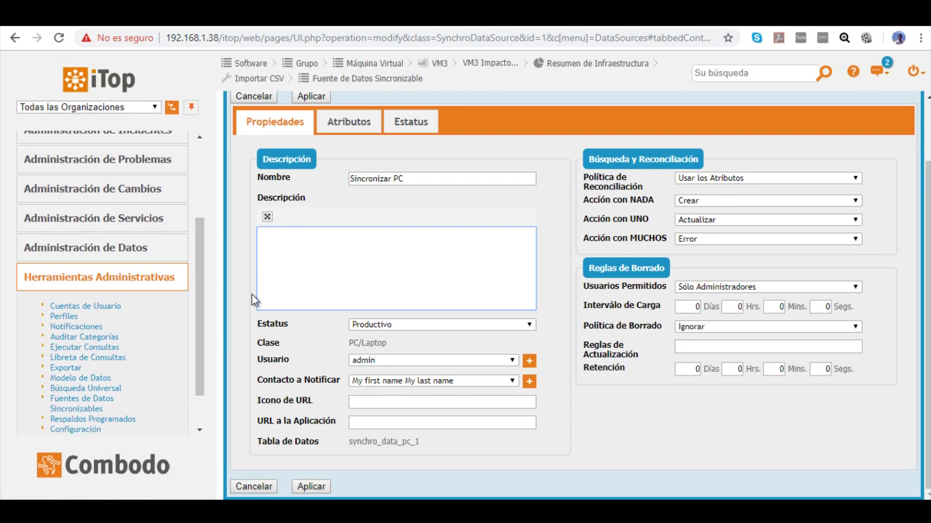
drag(199, 289, 208, 338)
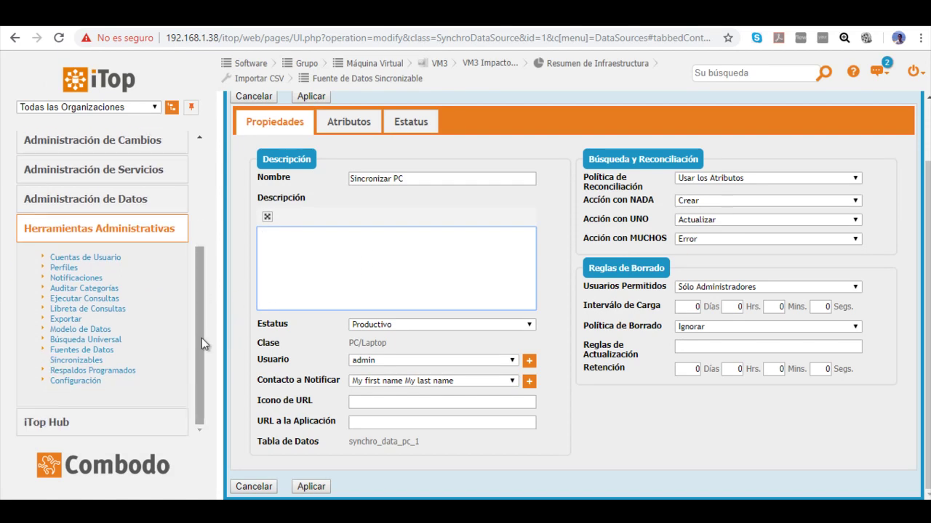
drag(203, 269, 203, 266)
scroll(202, 262, up, 5)
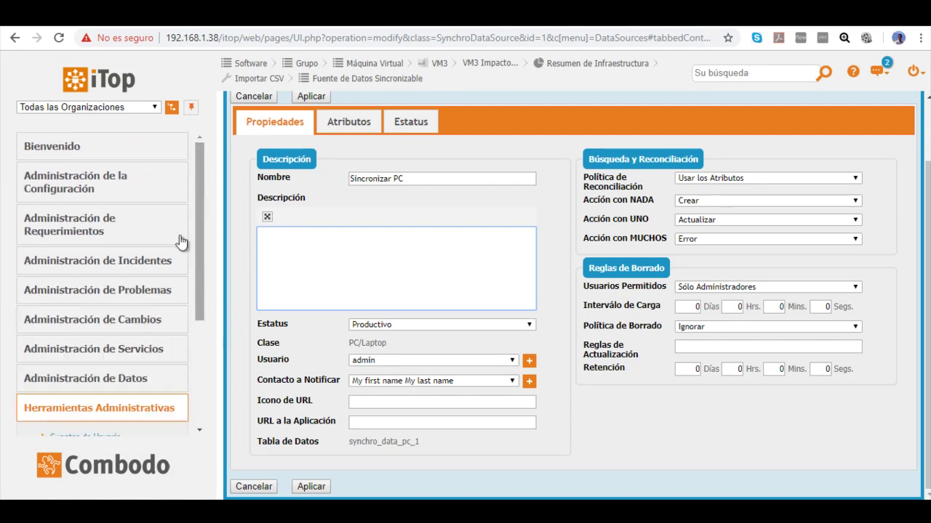
click(109, 191)
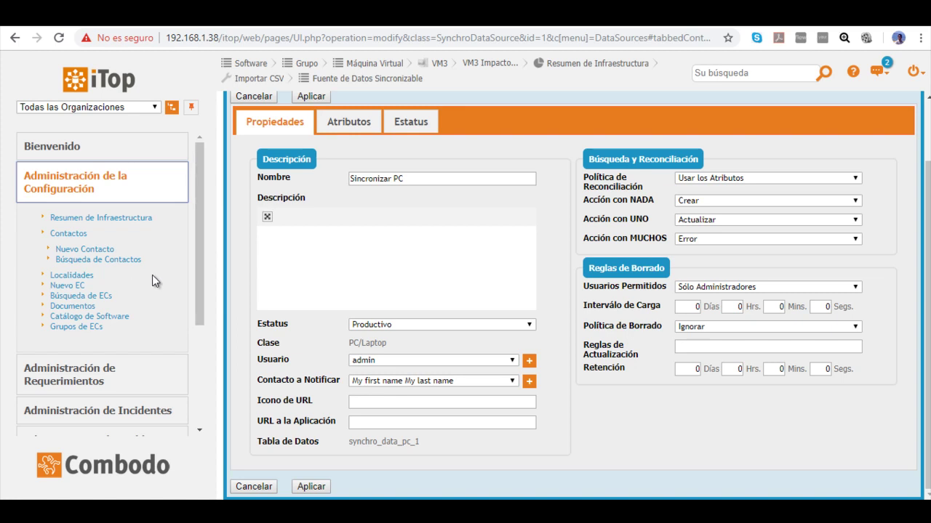
scroll(152, 277, down, 1)
scroll(305, 273, up, 1)
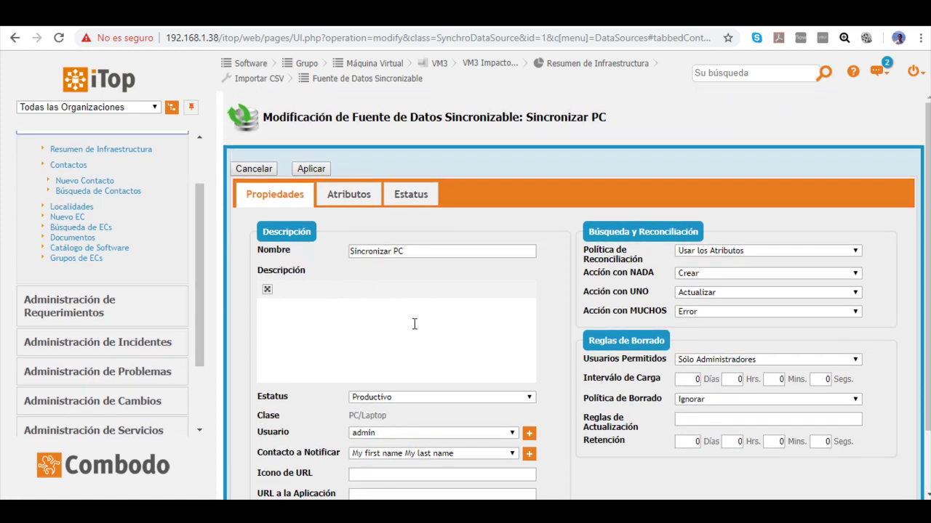